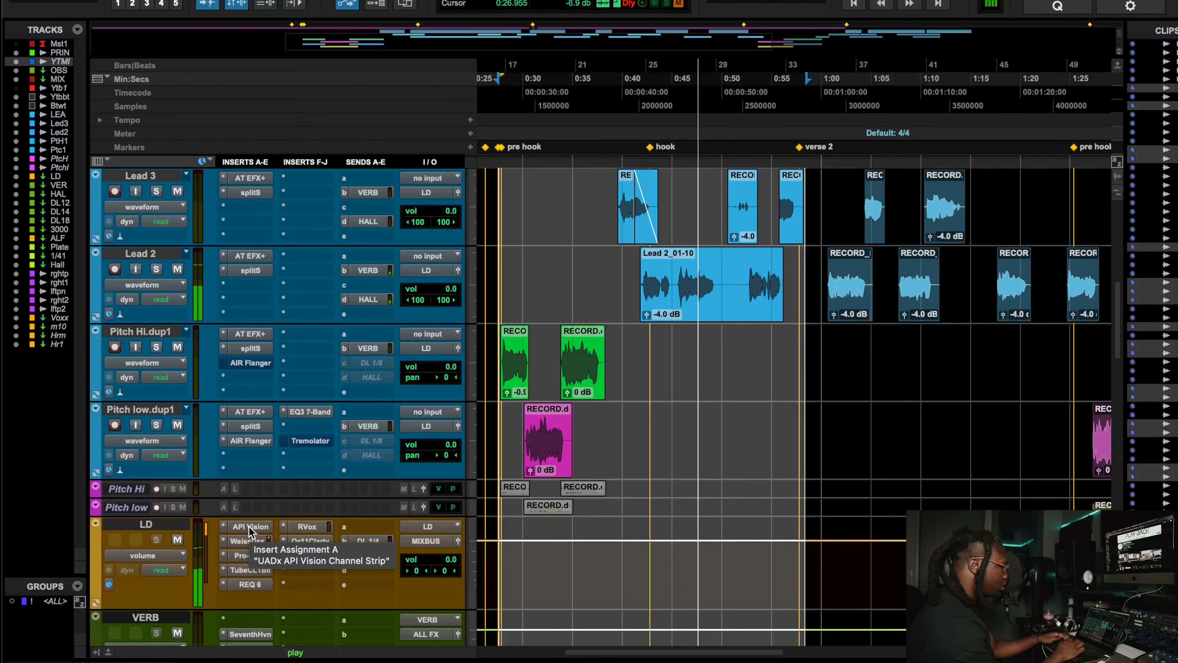
- Inspect the API Vision Channel Strip on the LD track and the Tremolator on Pitch low.dup1, closing each plug-in window
left_click(249, 527)
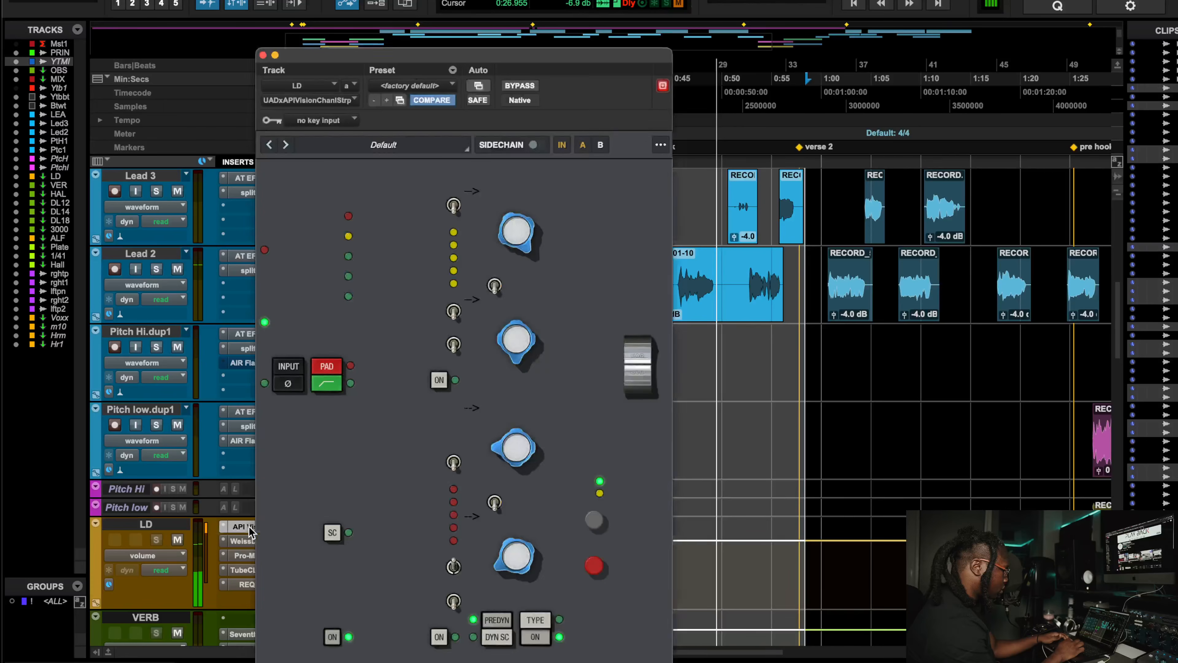
left_click_drag(405, 58, 420, 7)
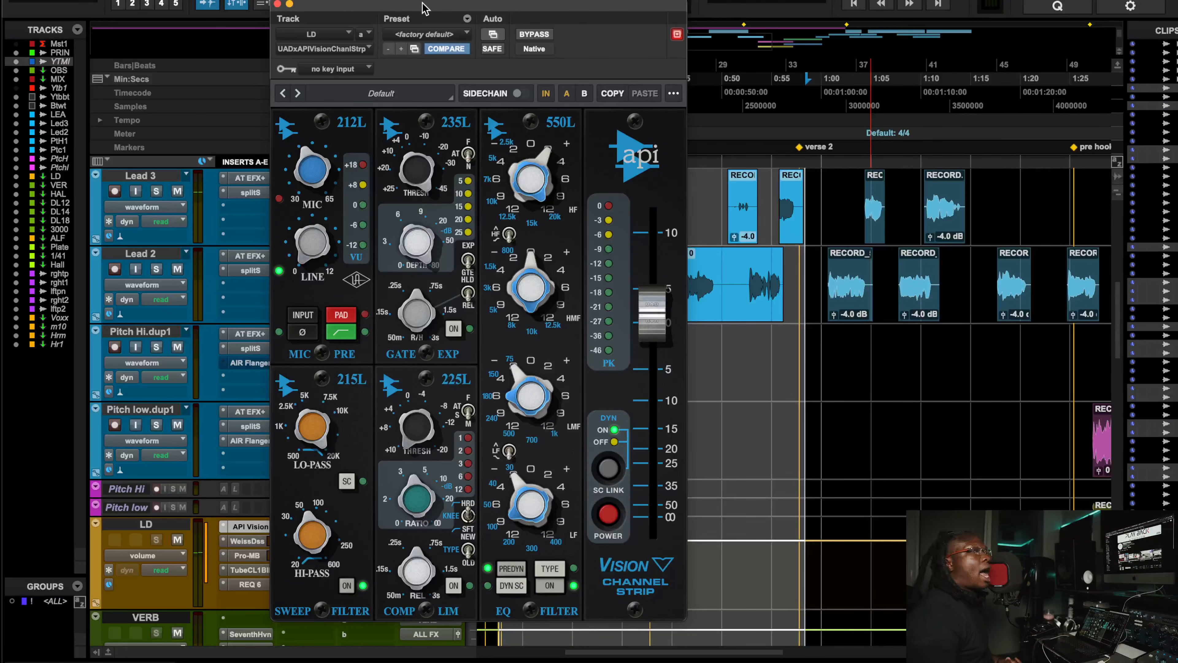
left_click(652, 662)
left_click(786, 308)
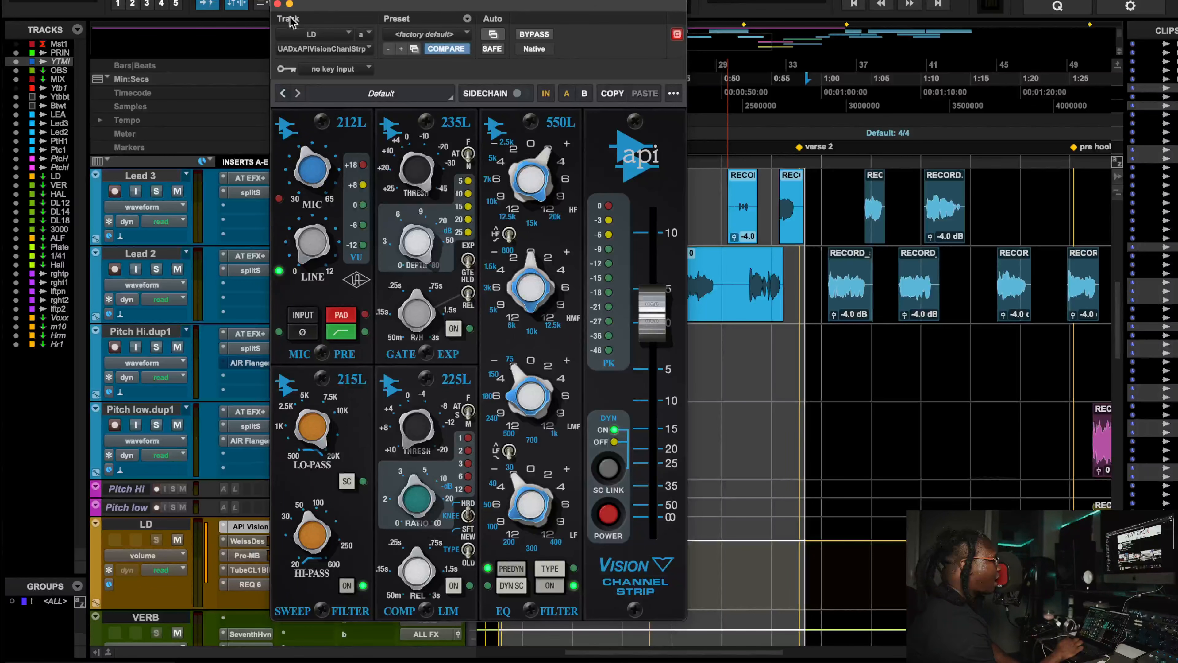
left_click(277, 4)
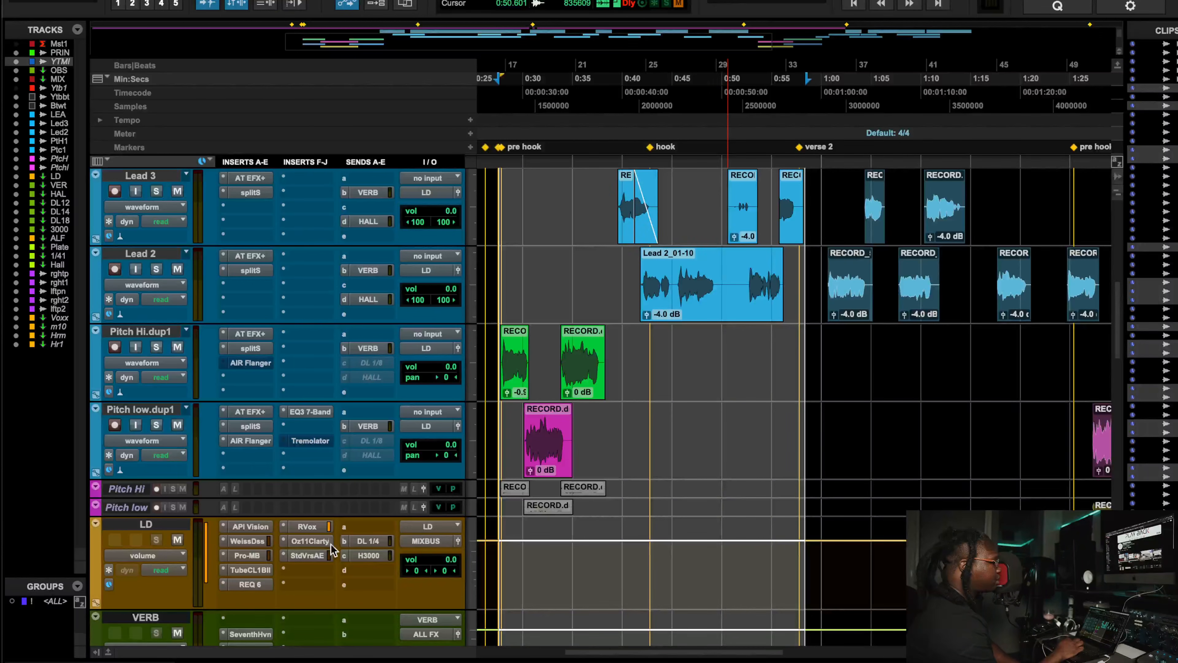
left_click(313, 442)
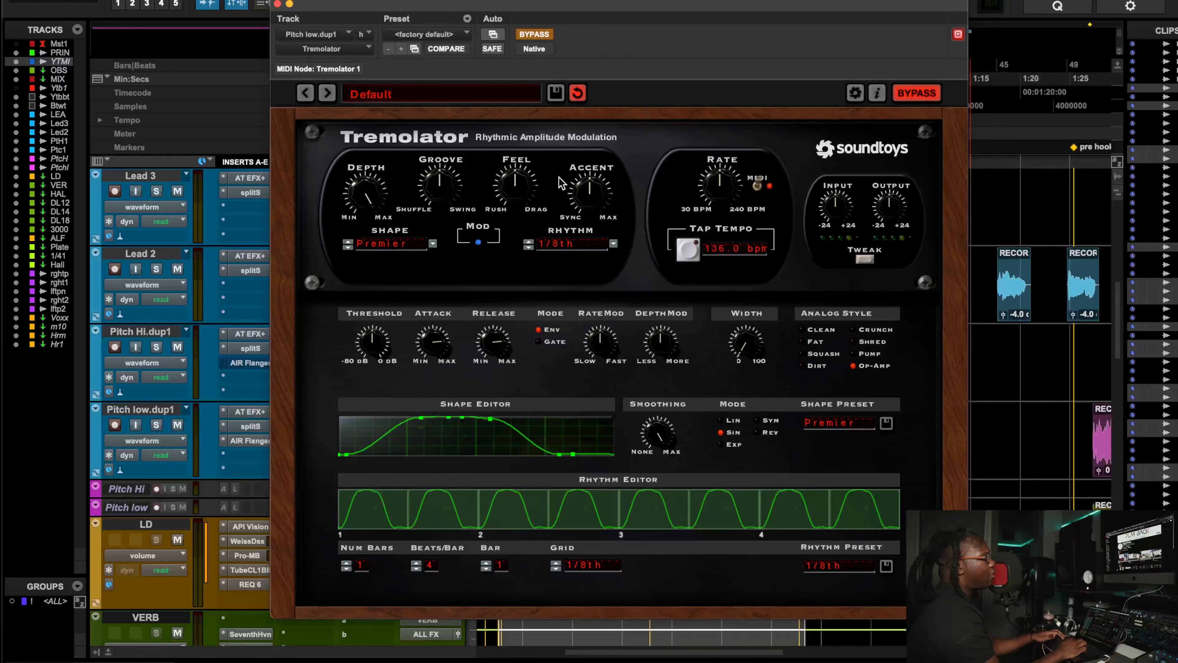
left_click(278, 4)
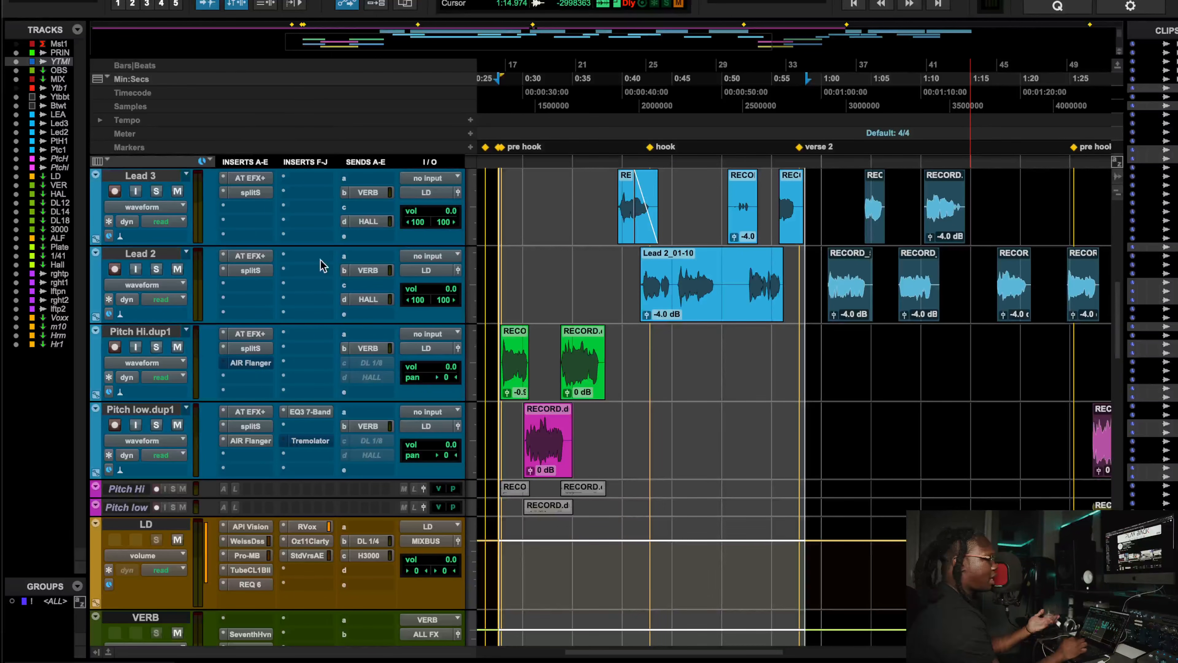
- Play the pre hook section while toggling bypass on the LD track's API Vision Channel Strip to compare the processed and dry vocal
left_click(248, 526)
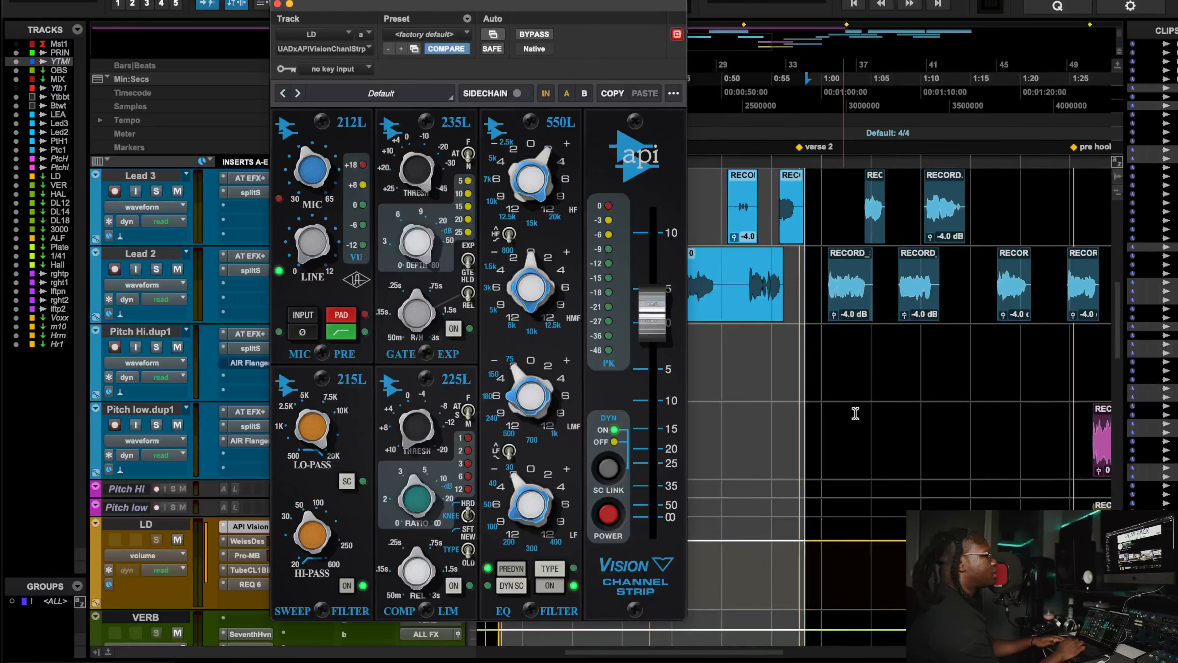
scroll(855, 413, "left", 5)
key("space")
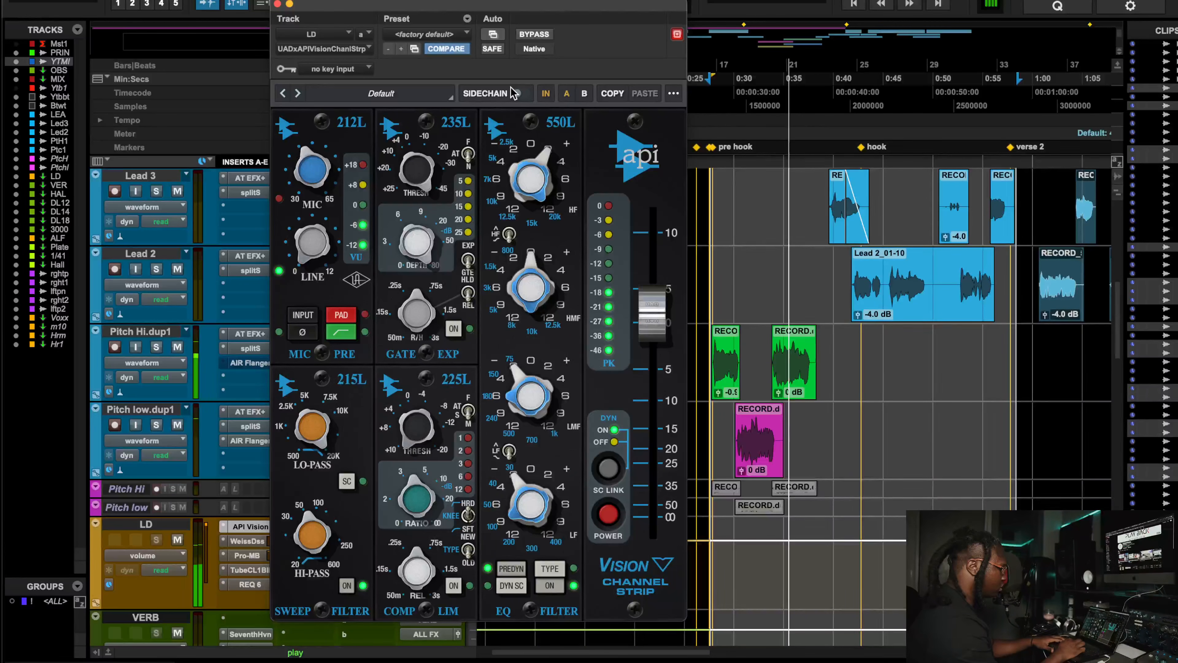
left_click(543, 35)
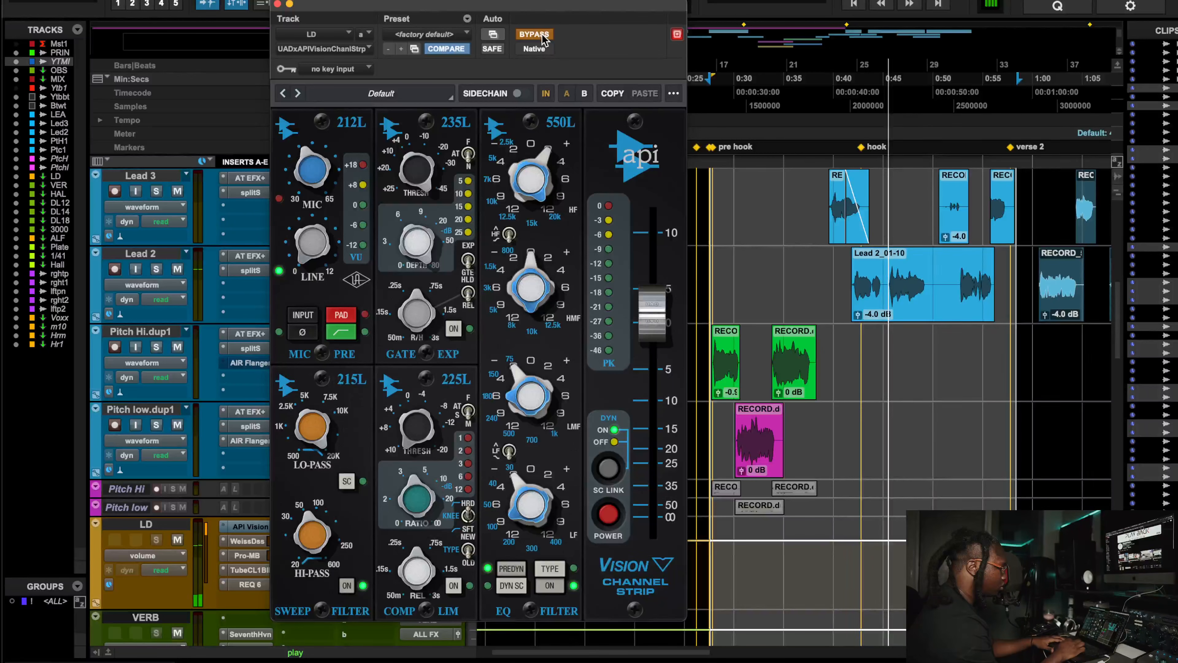
left_click(534, 35)
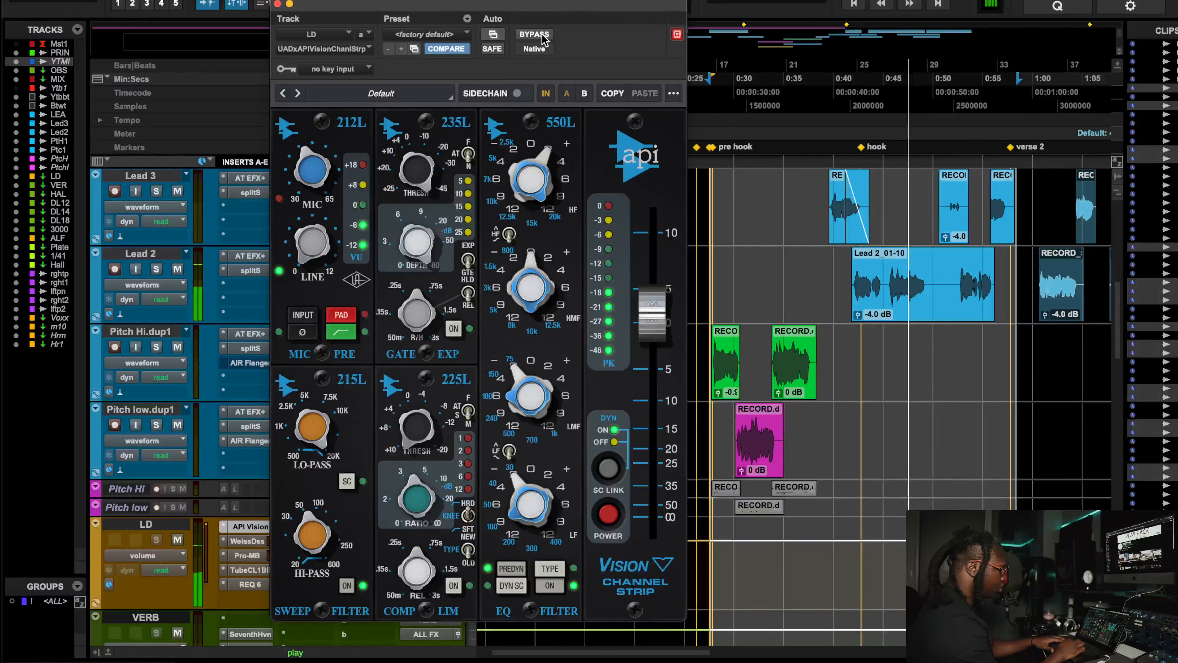
key("space")
key("space")
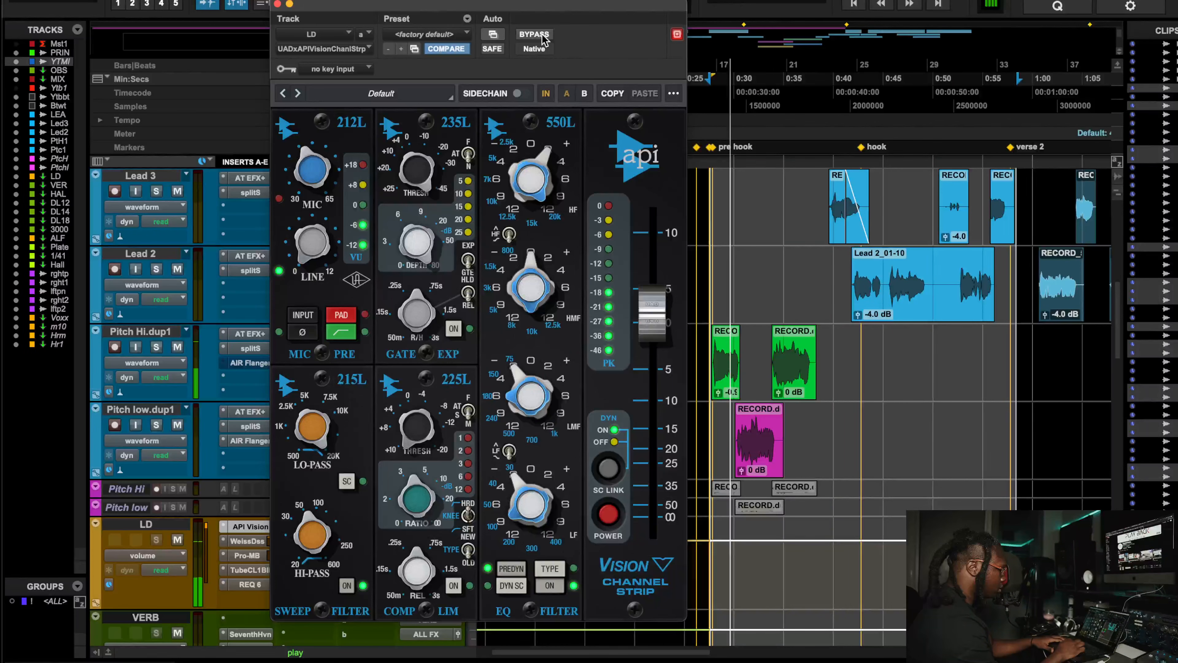
left_click(535, 34)
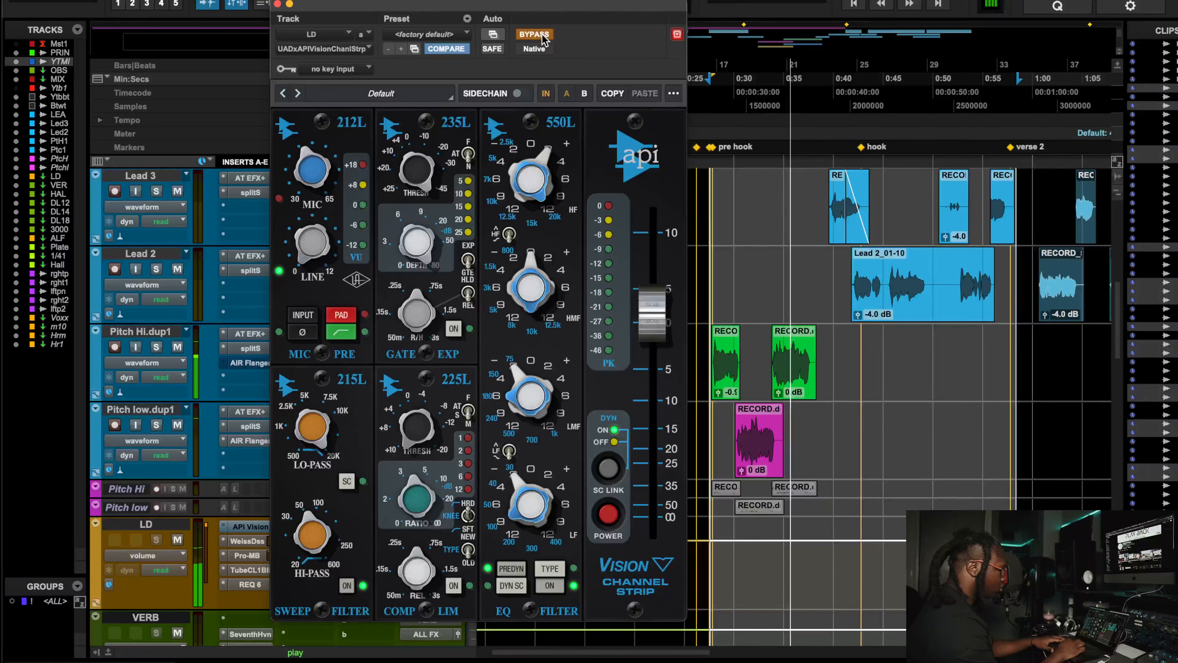
left_click(541, 38)
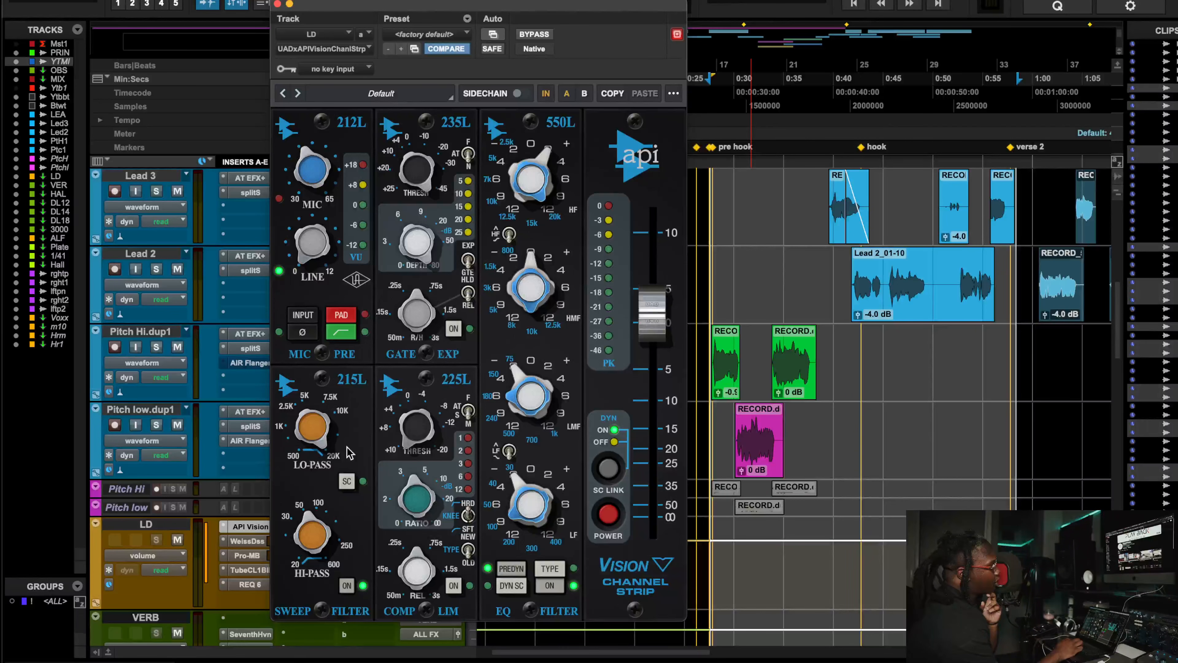
left_click(277, 5)
- In the EQ3 7-Band on Pitch low.dup1, try a high-pass filter at 84.2 Hz with an 18 dB/oct slope
left_click(307, 411)
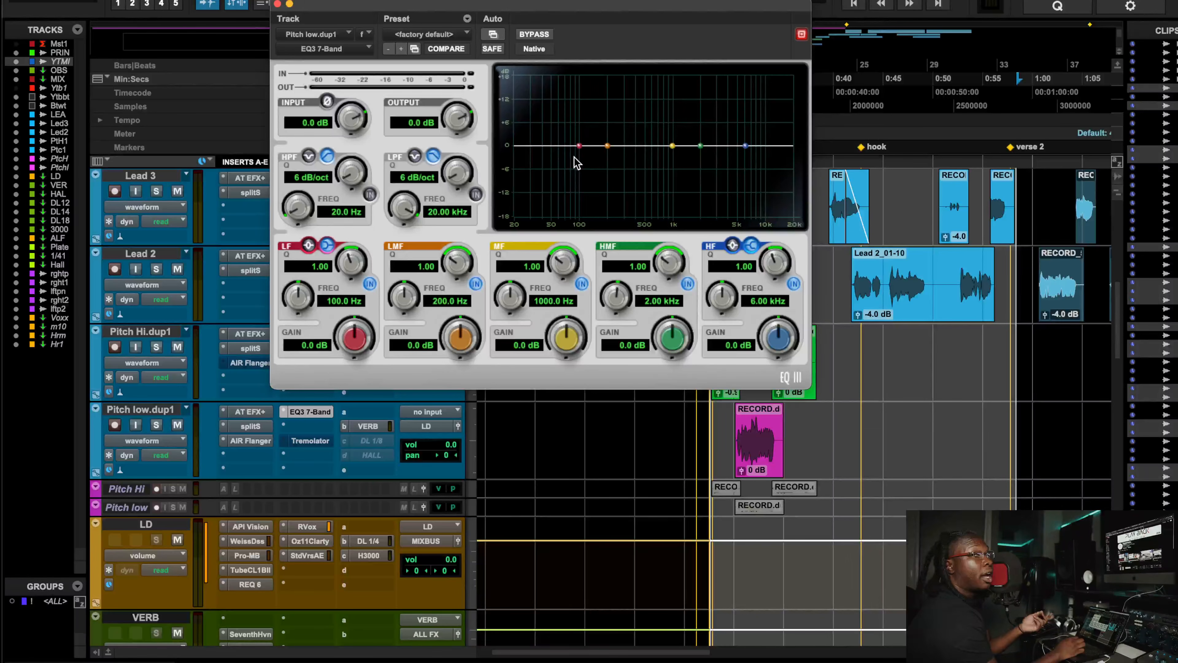
left_click(370, 194)
left_click_drag(351, 173, 371, 135)
left_click_drag(293, 206, 310, 190)
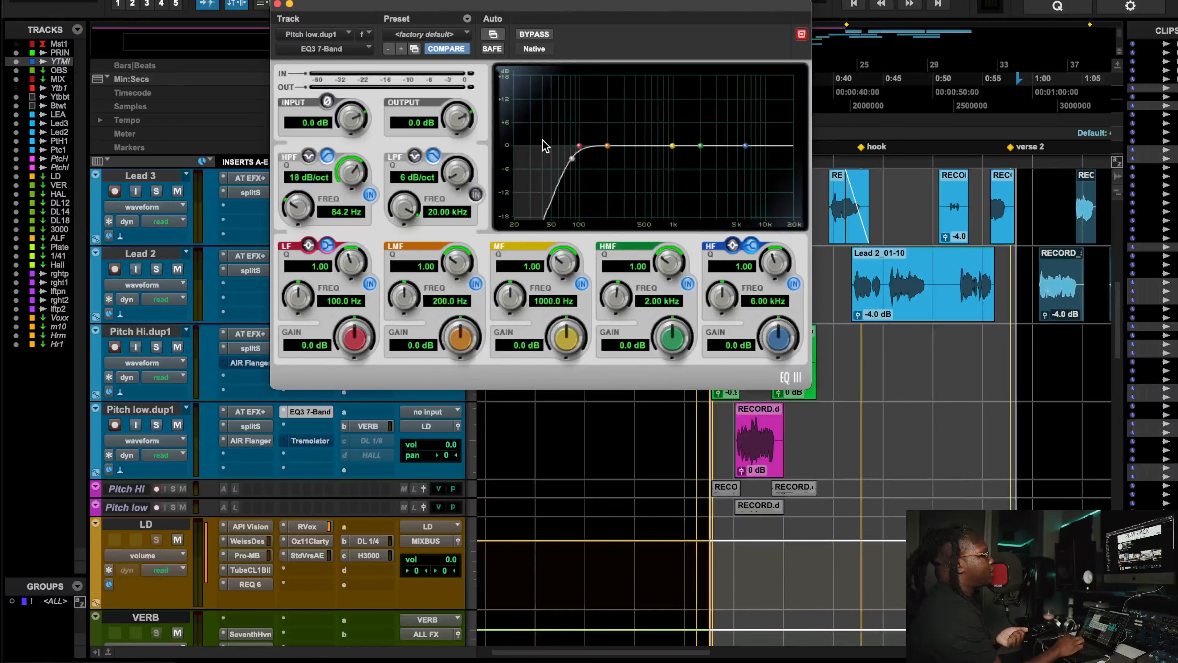
- Try high-pass filter slopes of 12 and 24 dB/oct, ending on 12 dB/oct
left_click_drag(354, 185, 349, 210)
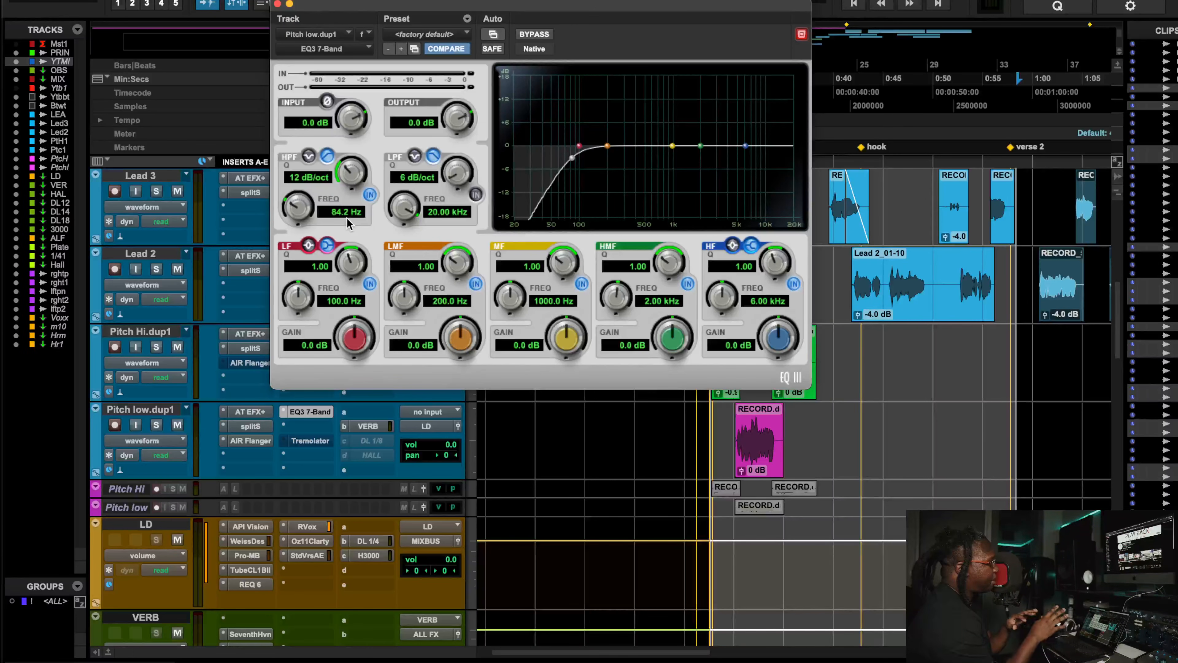
left_click_drag(352, 184, 418, 51)
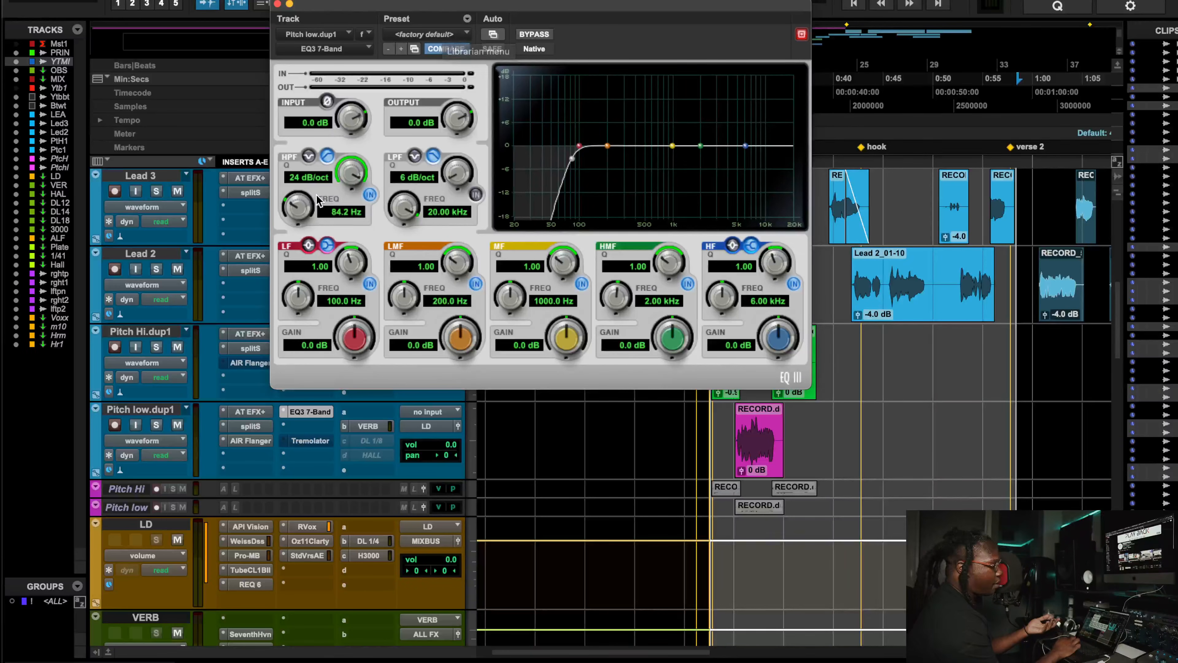
left_click_drag(355, 173, 344, 226)
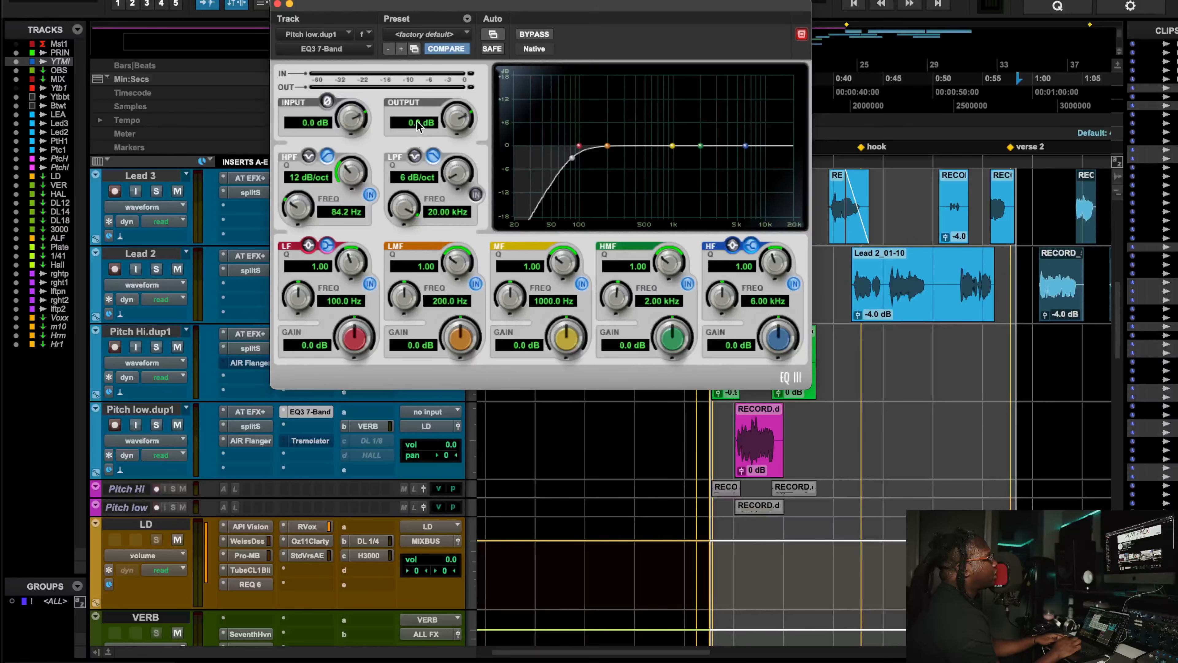
- Enable the low-pass filter, try slopes of 18 and 6 dB/oct, and pull its cutoff below 20 kHz
left_click_drag(461, 174, 462, 165)
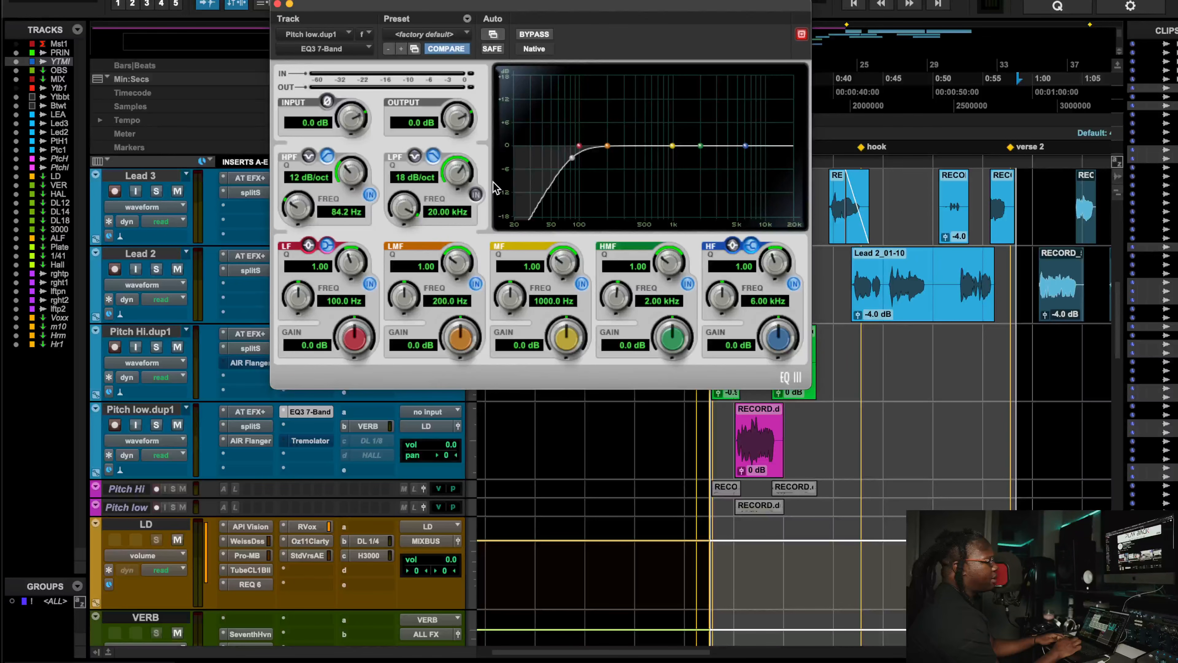
left_click(476, 194)
left_click_drag(448, 182, 453, 244)
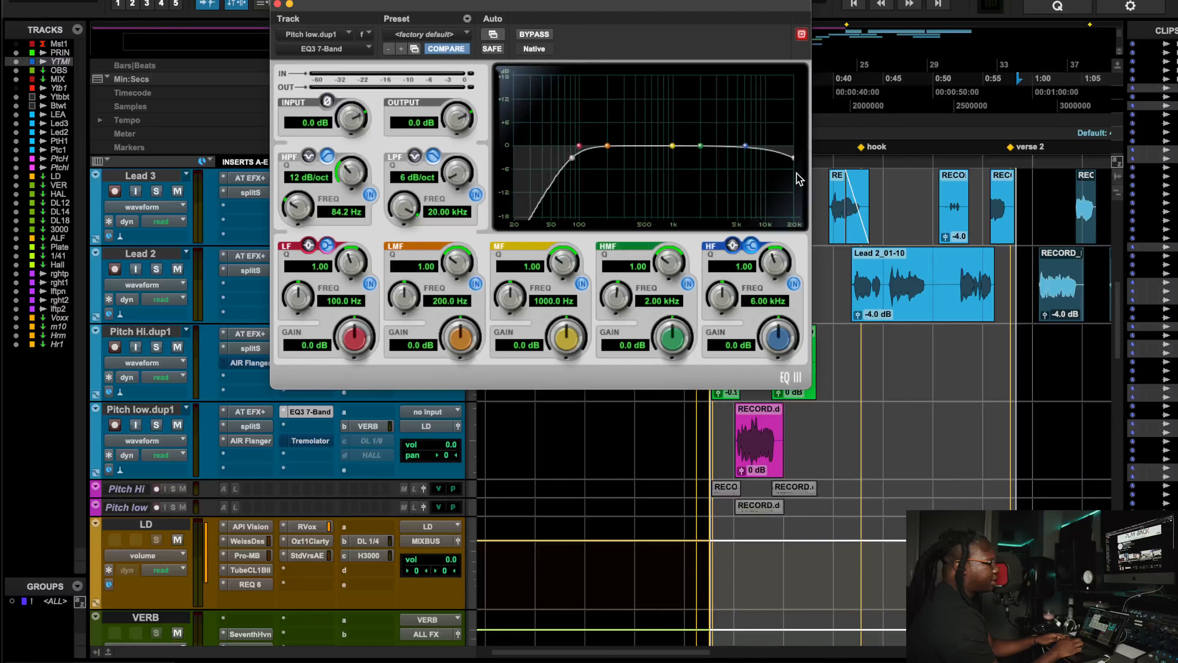
left_click_drag(791, 157, 755, 158)
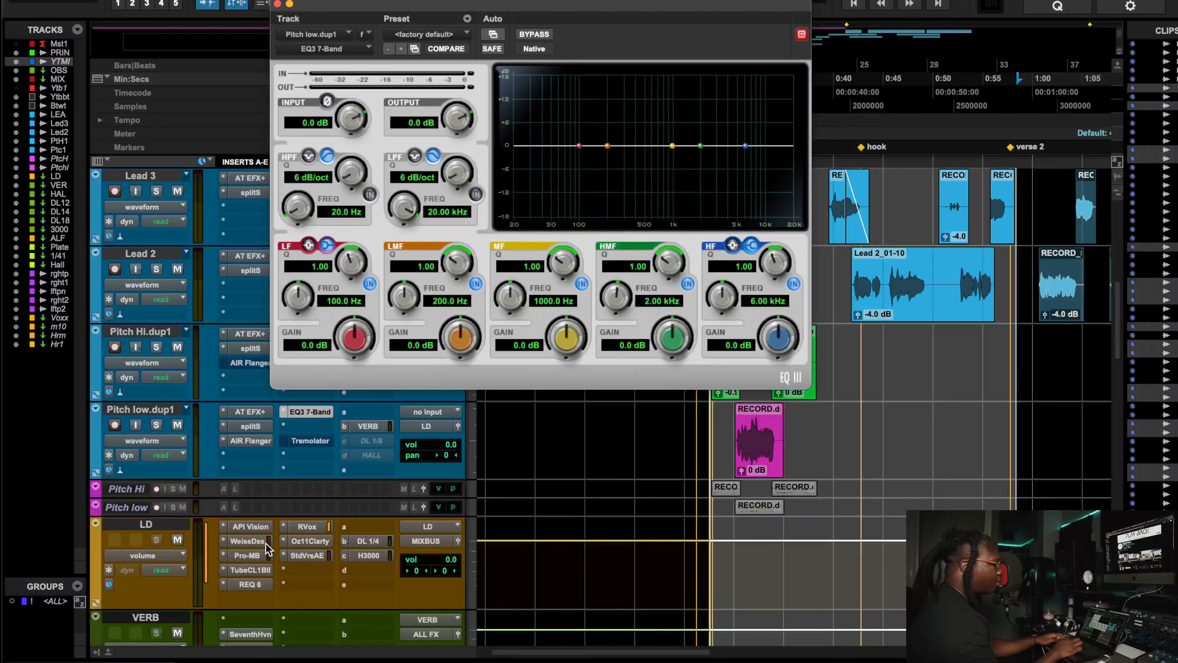
- Try out the 235L gate's threshold and release/hold controls in the LD track's API Vision Channel Strip
left_click(261, 527)
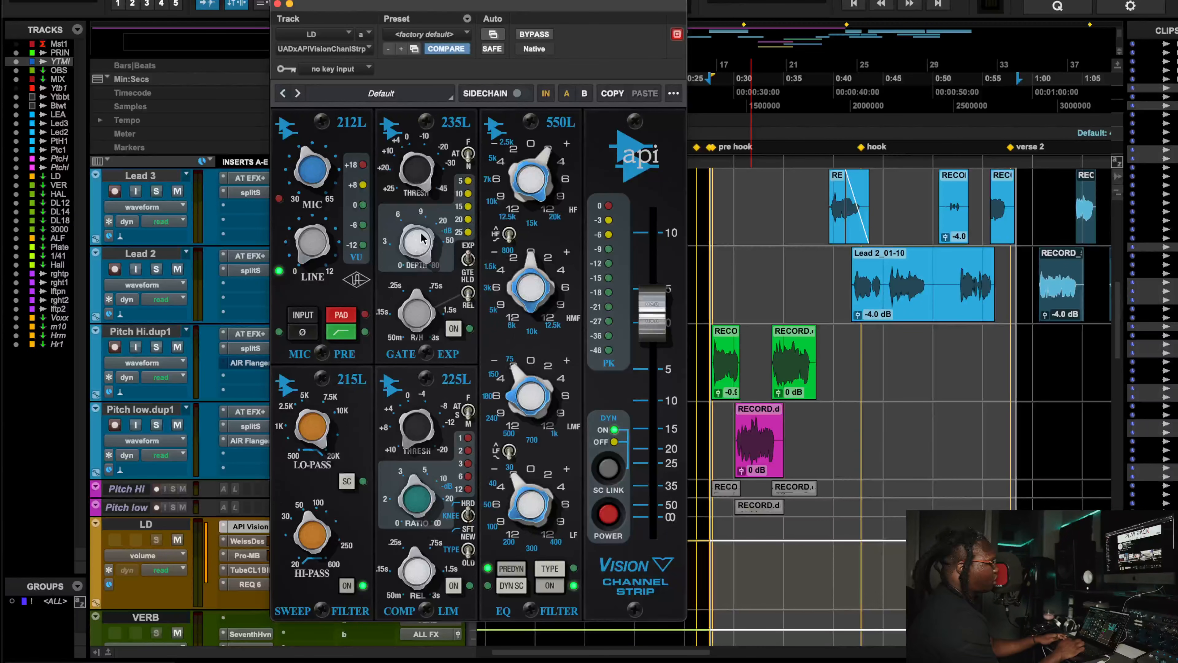
mouse_move(427, 176)
left_mouse_down()
mouse_move(427, 204)
mouse_move(426, 176)
left_mouse_up()
left_click_drag(414, 294, 408, 441)
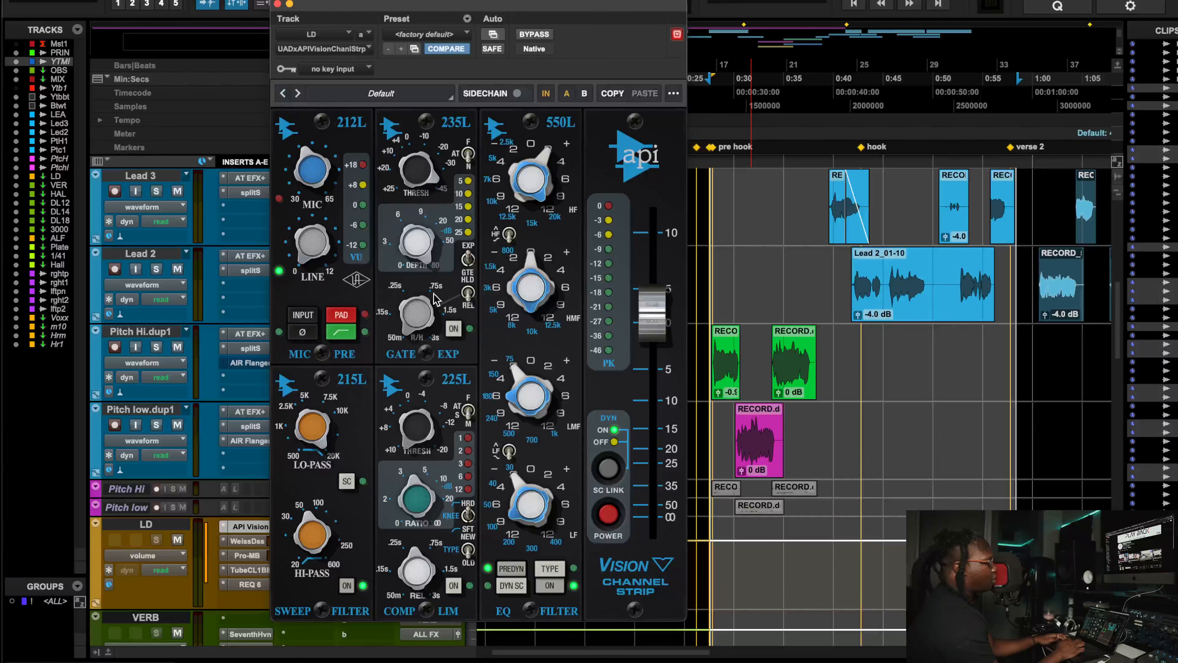
left_click_drag(416, 320, 414, 223)
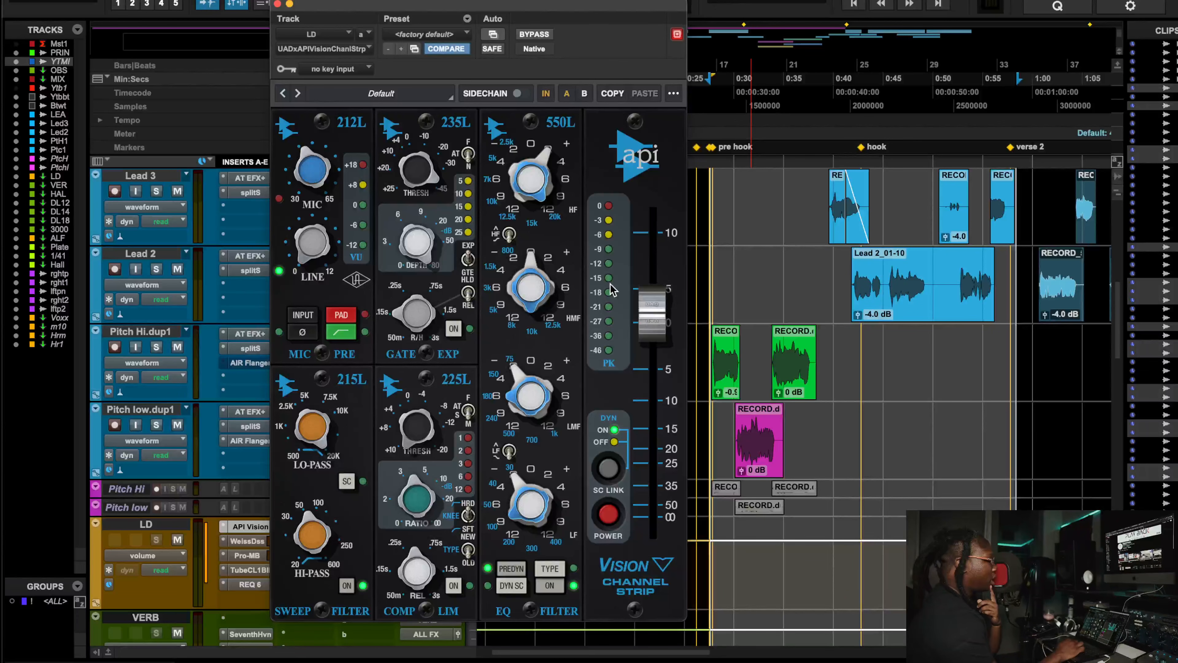
- Play the pre hook and hook while switching the API Vision's 550L EQ off and on to compare the vocal, and close the plug-in
key("space")
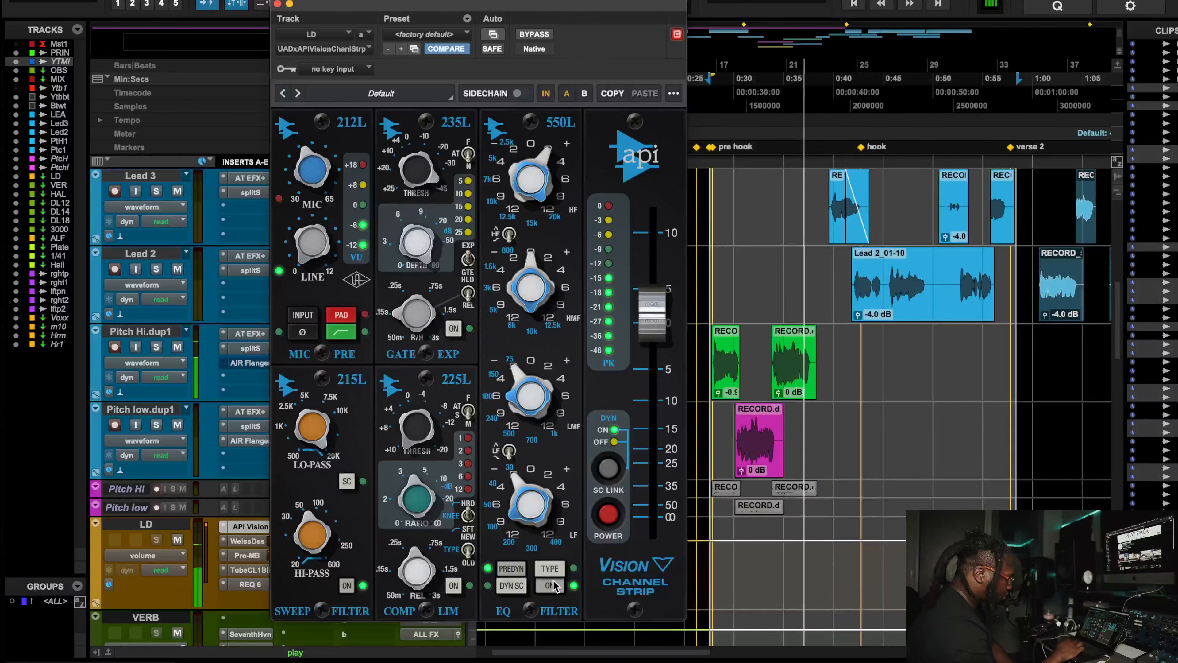
key("space")
left_click(554, 581)
key("space")
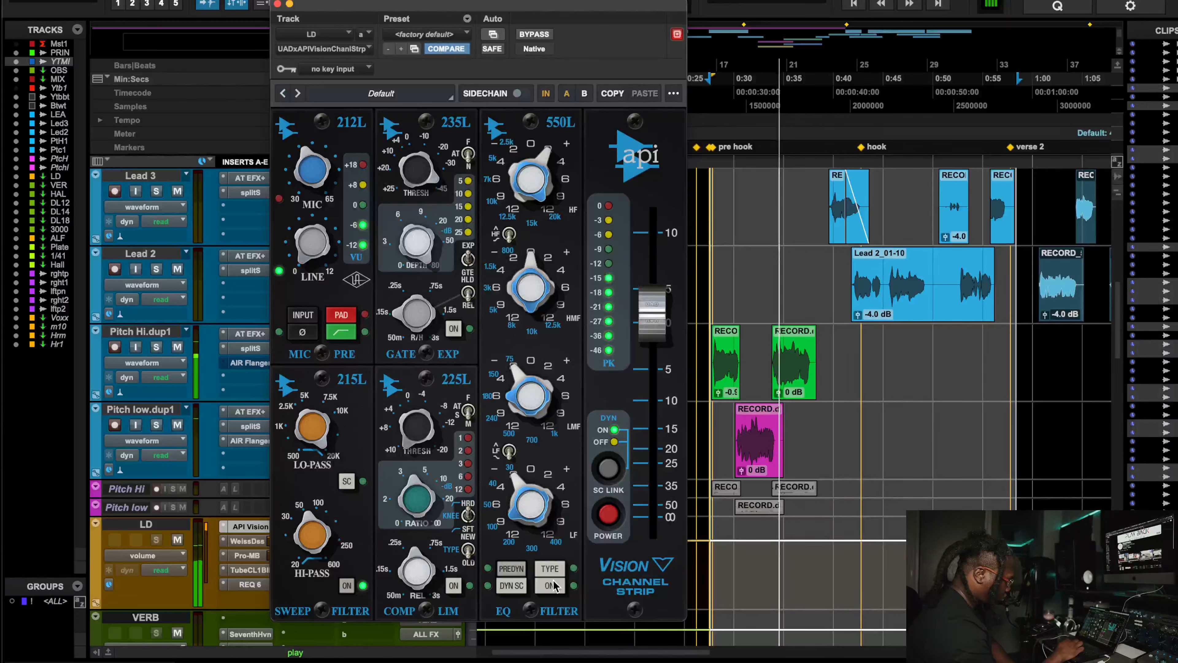
left_click(552, 585)
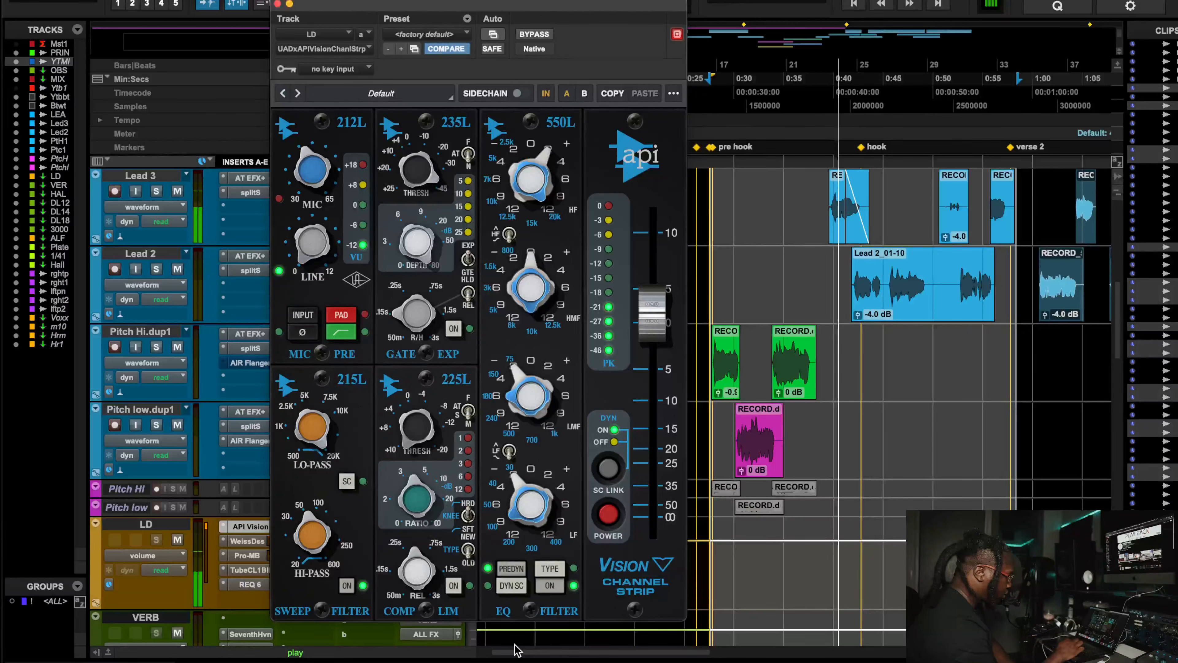
left_click(551, 586)
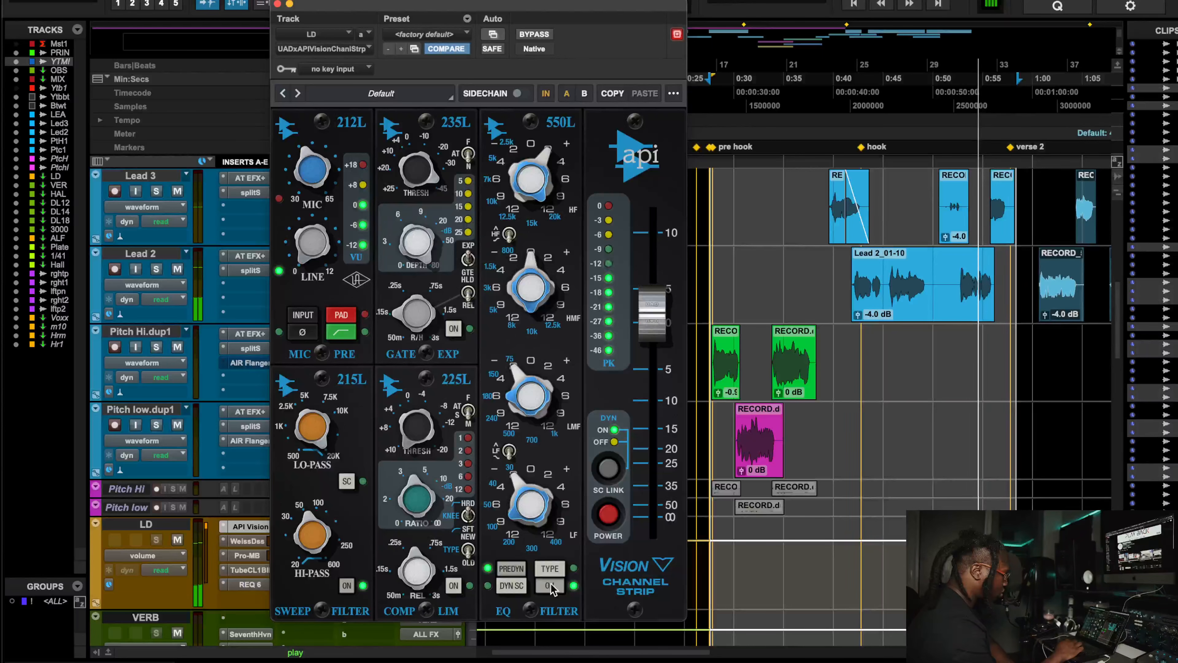
key("space")
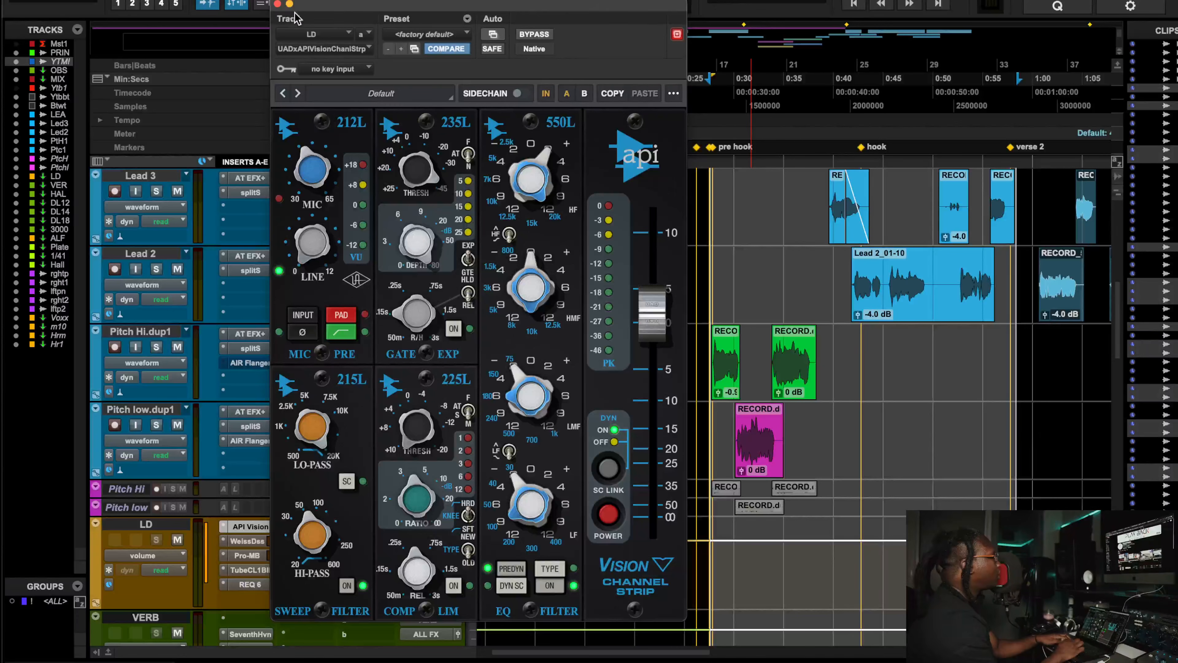
left_click(279, 4)
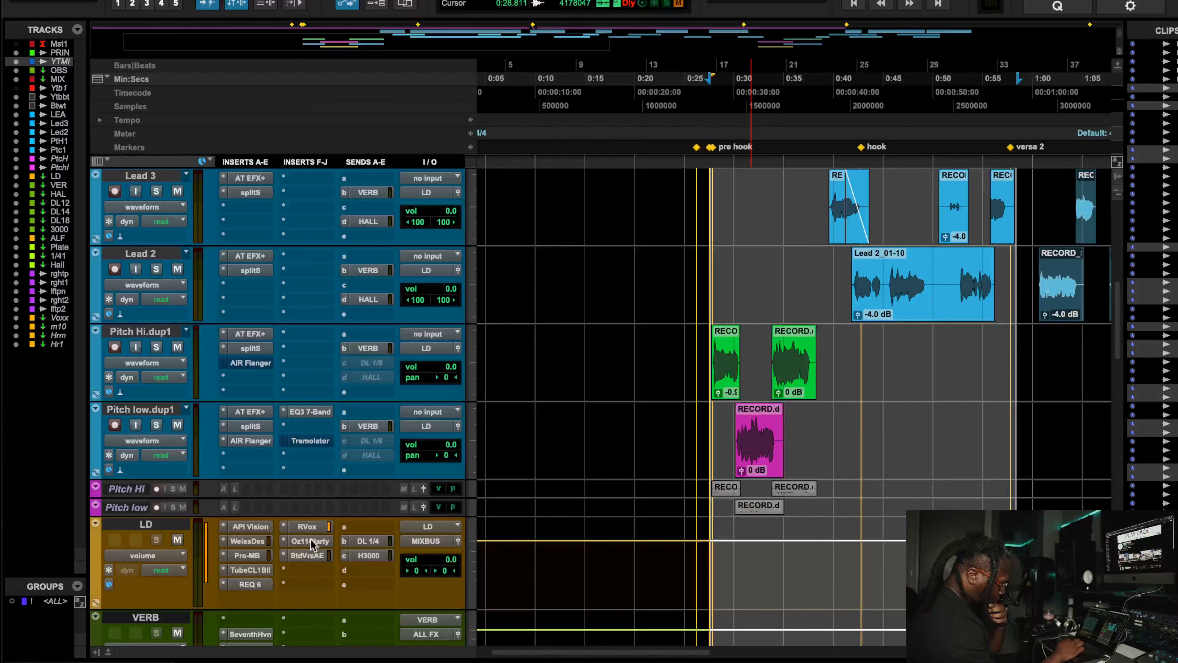
- View the EQ3 7-Band and the API Vision Channel Strip in turn, and move the plug-in window clear of the insert slots
left_click(310, 412)
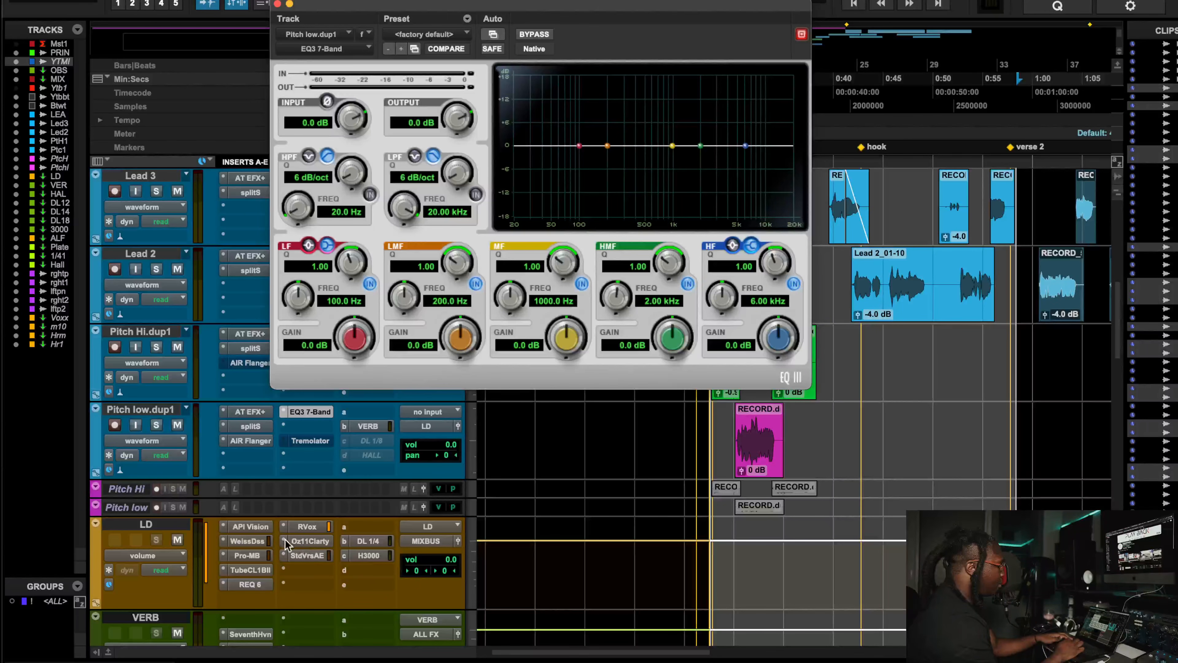
left_click(251, 526)
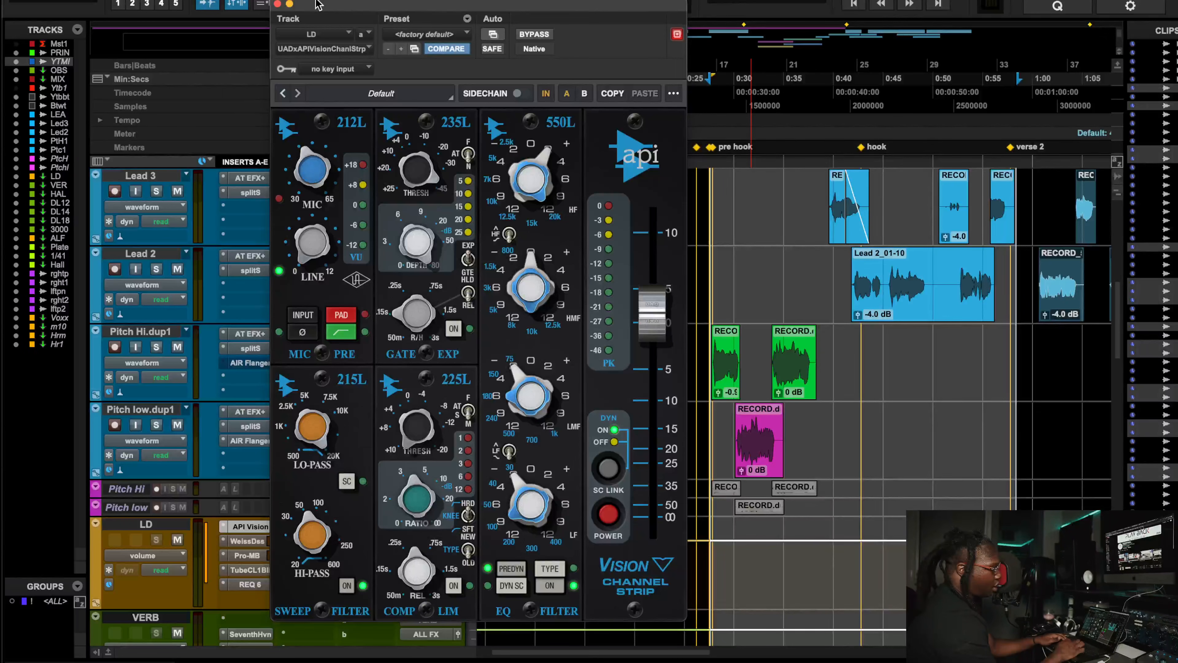
left_click_drag(319, 5, 512, 6)
- In the EQ3 7-Band on Pitch low.dup1, boost the MF band by 7.5 dB at 1.81 kHz with a Q of 5.96
left_click(291, 410)
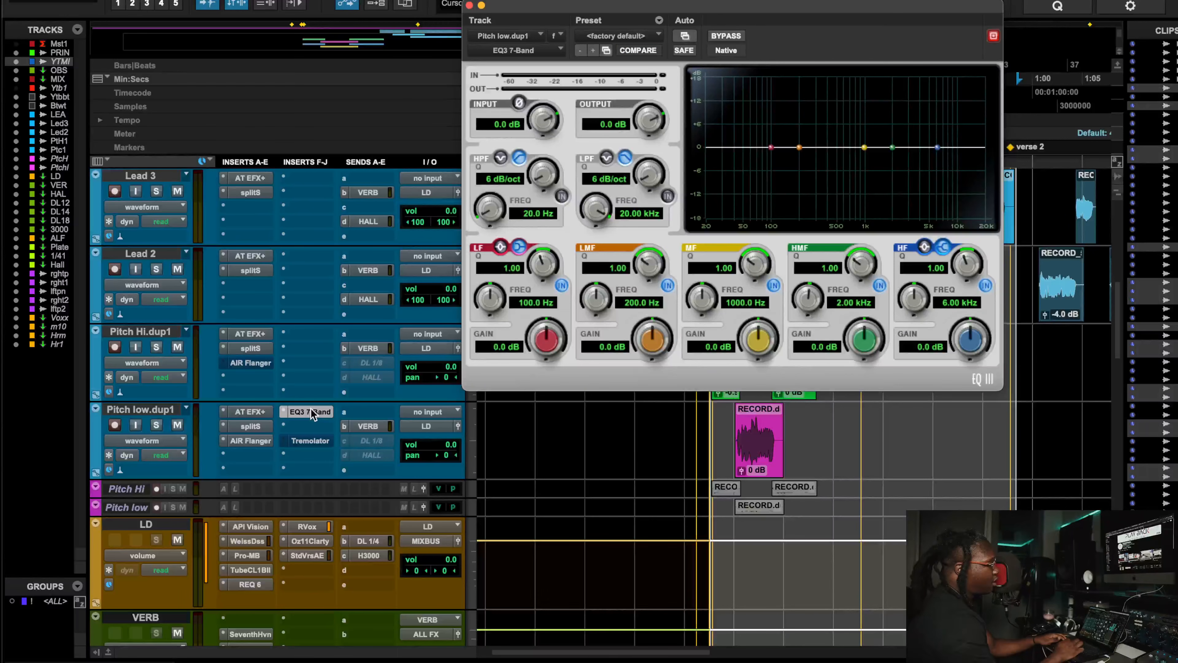
left_click_drag(864, 147, 901, 99)
left_click_drag(756, 269, 768, 242)
left_click_drag(903, 93, 888, 118)
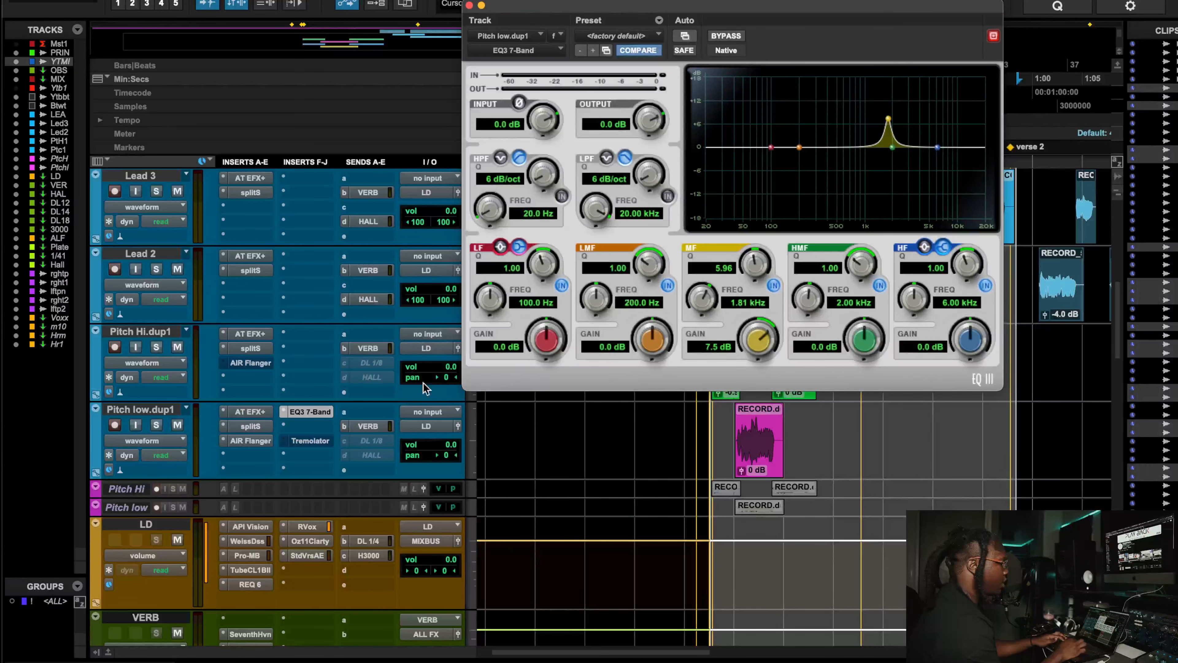
- Bypass the EQ3 7-Band on Pitch low.dup1 and open the API Vision Channel Strip on the LD track
left_click(309, 412, "super")
left_click(259, 522)
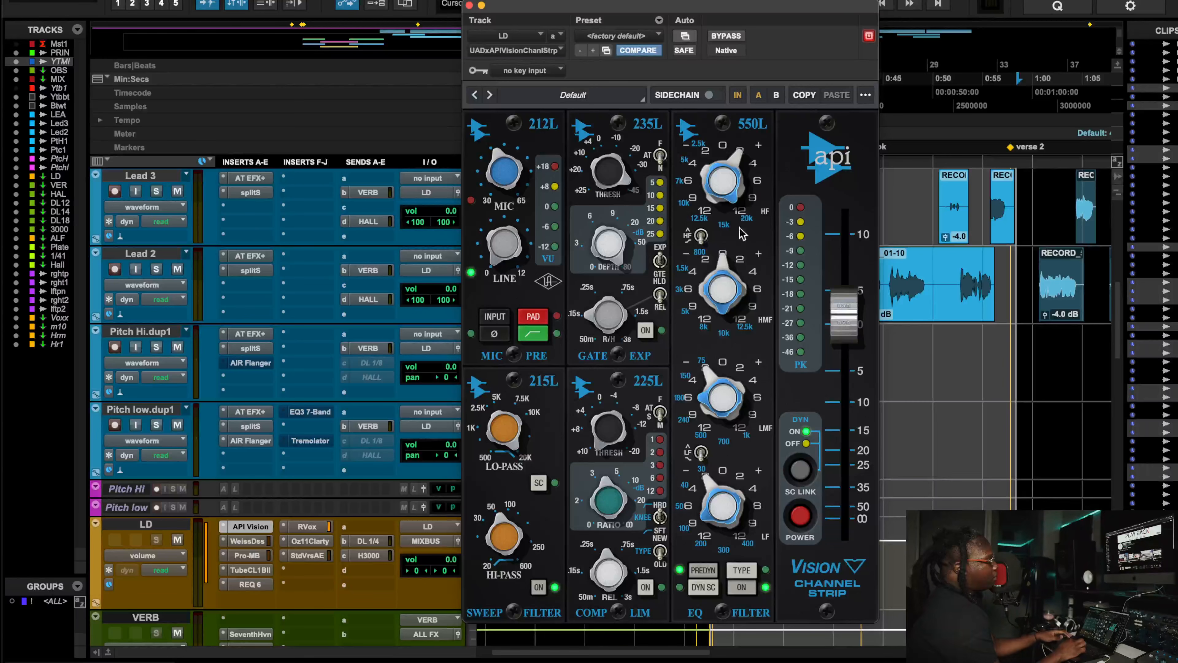
- Reset the EQ3 7-Band on Pitch low.dup1 to its factory default preset and take it out of bypass
left_click(321, 412)
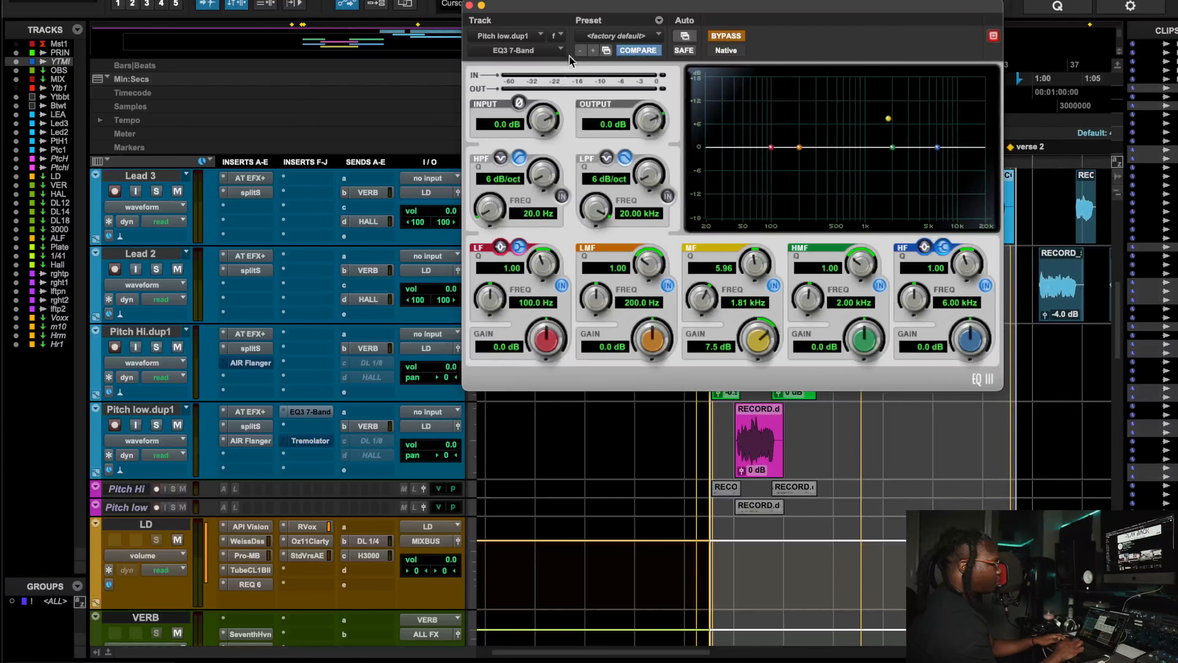
left_click(620, 35)
left_click(617, 46)
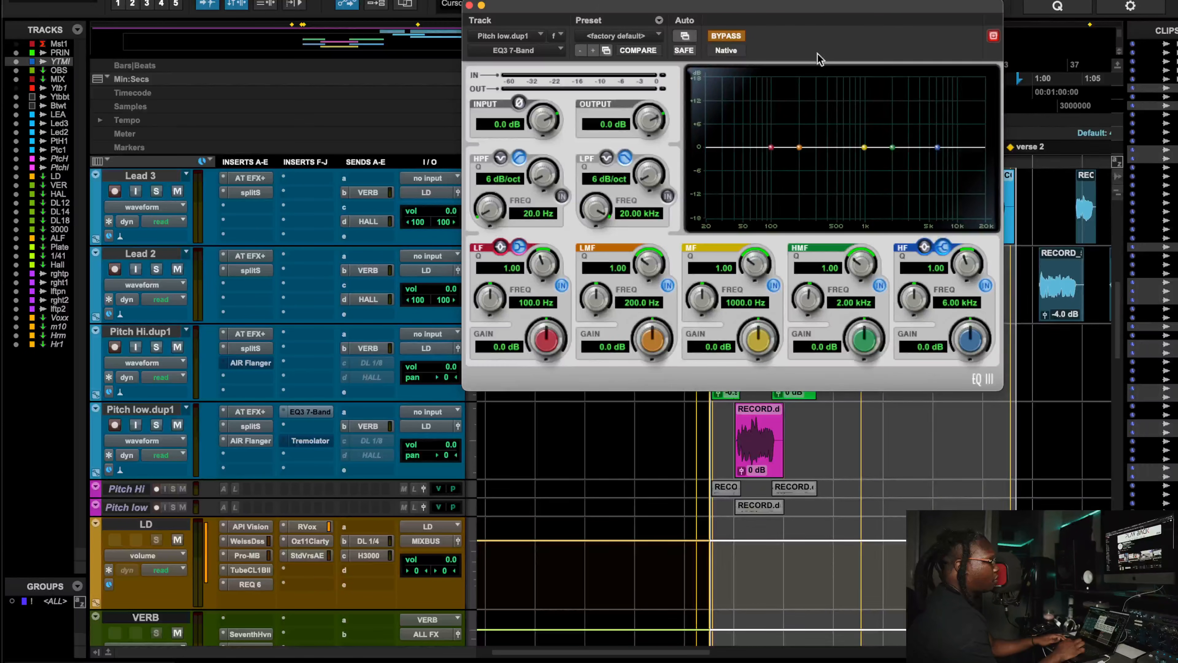
left_click(731, 35)
- Boost the EQ3's HF shelf by 4.6 dB with a Q of 0.67 and move its frequency up to 20 kHz
left_click_drag(939, 140, 937, 132)
left_click_drag(969, 269, 920, 299)
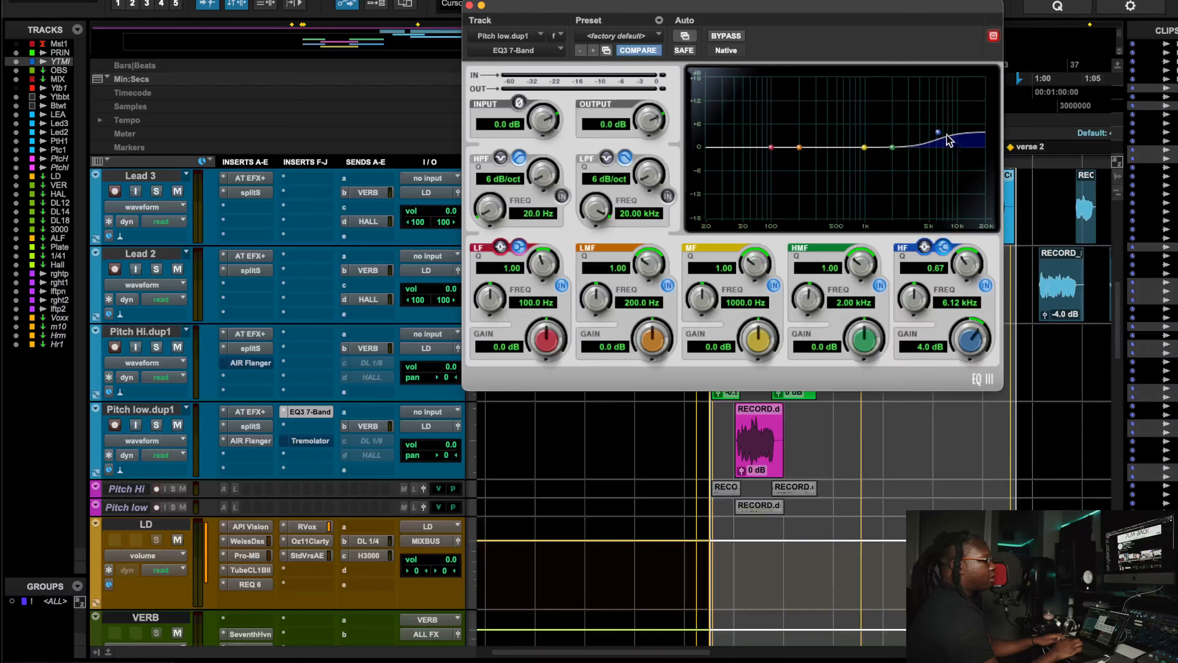
left_click_drag(938, 134, 991, 135)
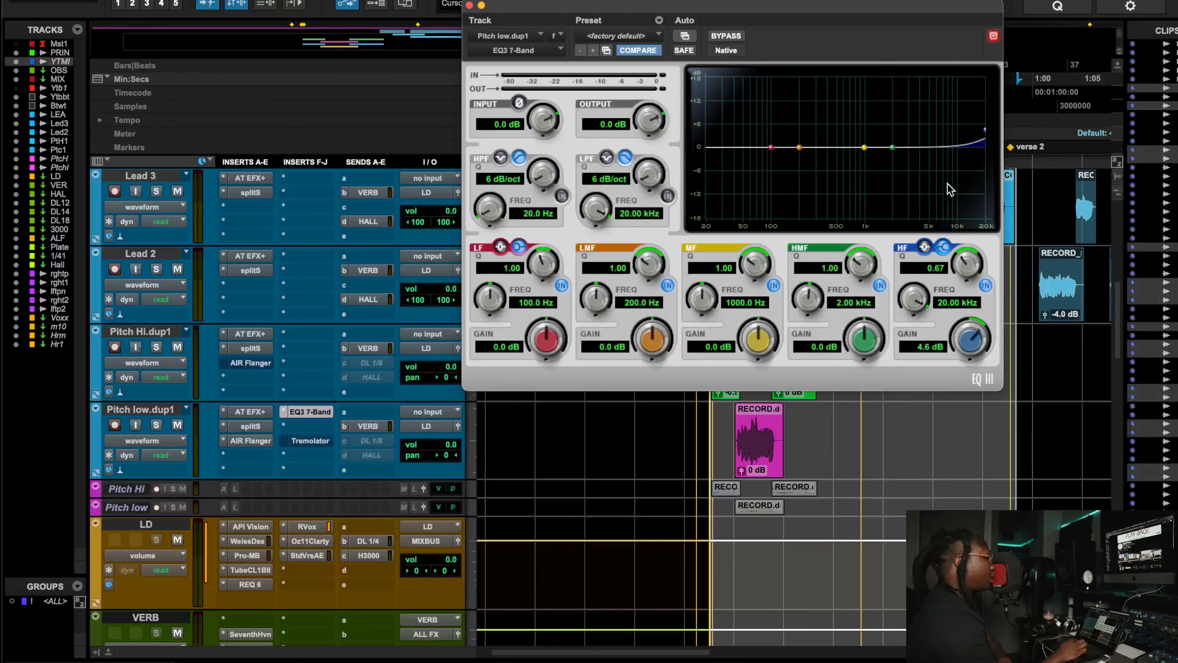
mouse_move(910, 311)
left_mouse_down()
mouse_move(881, 361)
mouse_move(922, 301)
left_mouse_up()
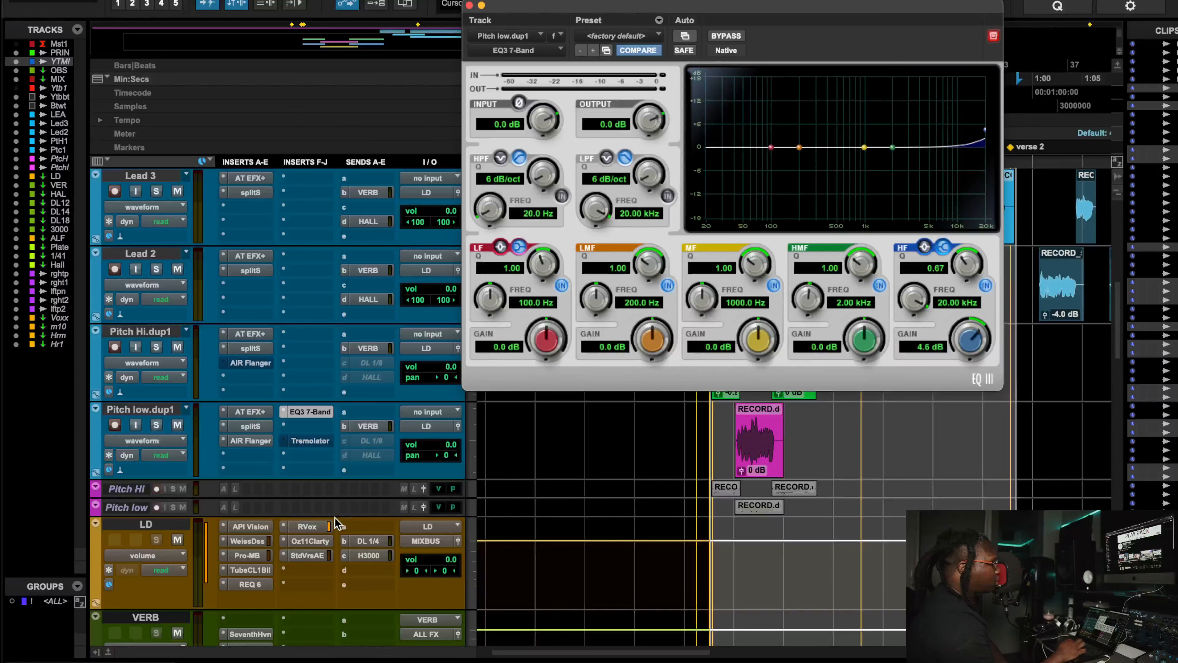
- View the API Vision Channel Strip on LD, return to the EQ3 7-Band on Pitch low.dup1 and reload its factory default
left_click(262, 527)
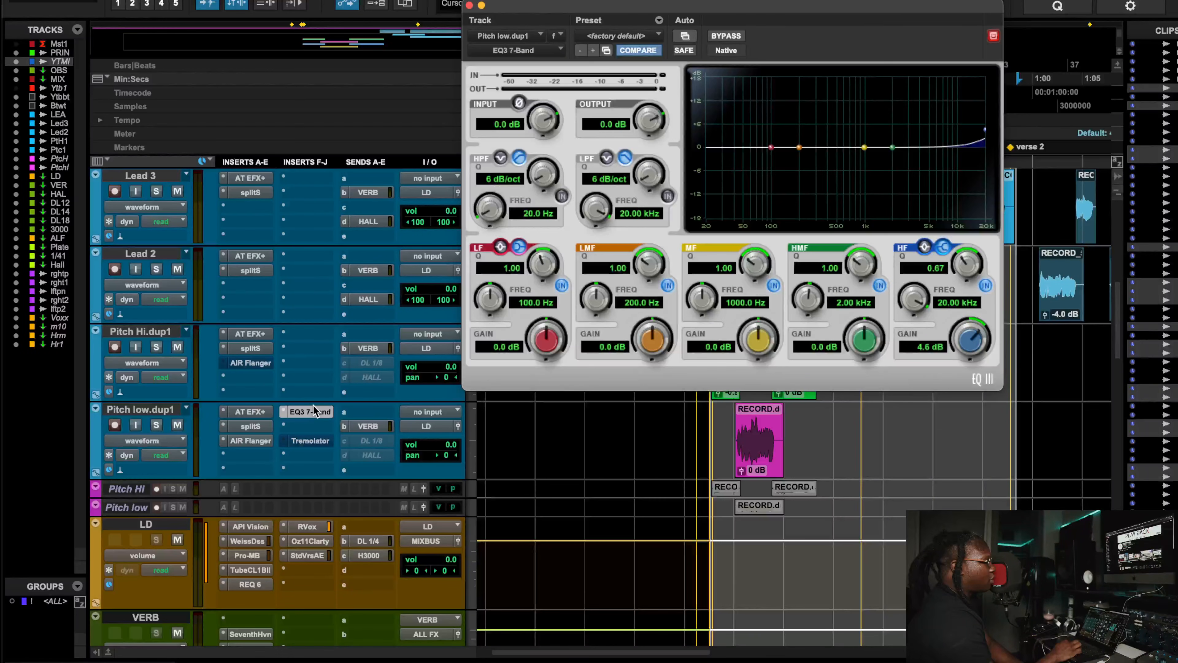
left_click(310, 412)
left_click(619, 34)
left_click(621, 37)
- Enable the EQ3's high-pass filter with an 18 dB/oct slope at 57.9 Hz
left_click(561, 195)
left_click_drag(546, 170, 575, 131)
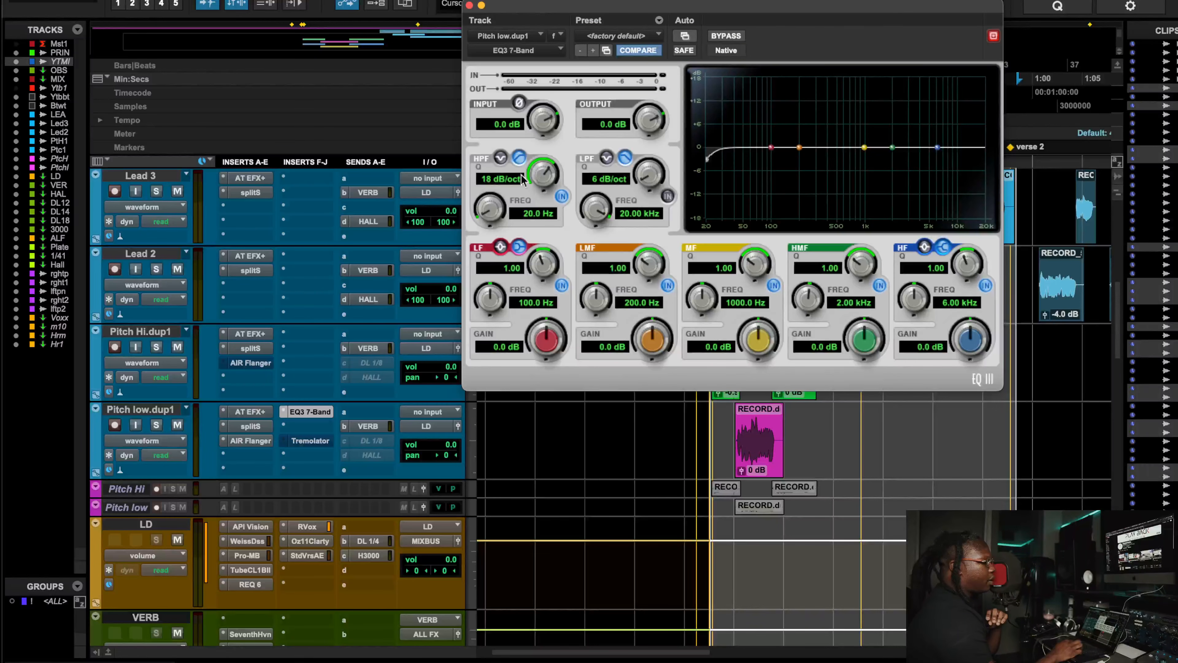
mouse_move(492, 210)
left_mouse_down()
mouse_move(503, 187)
mouse_move(489, 203)
left_mouse_up()
- Set the EQ3's LMF band to a 4.8 dB cut at 248.8 Hz with a Q of 6.31, and cut LF by 2.2 dB at 137.2 Hz
left_click_drag(771, 148, 841, 98)
left_click_drag(652, 262, 672, 230)
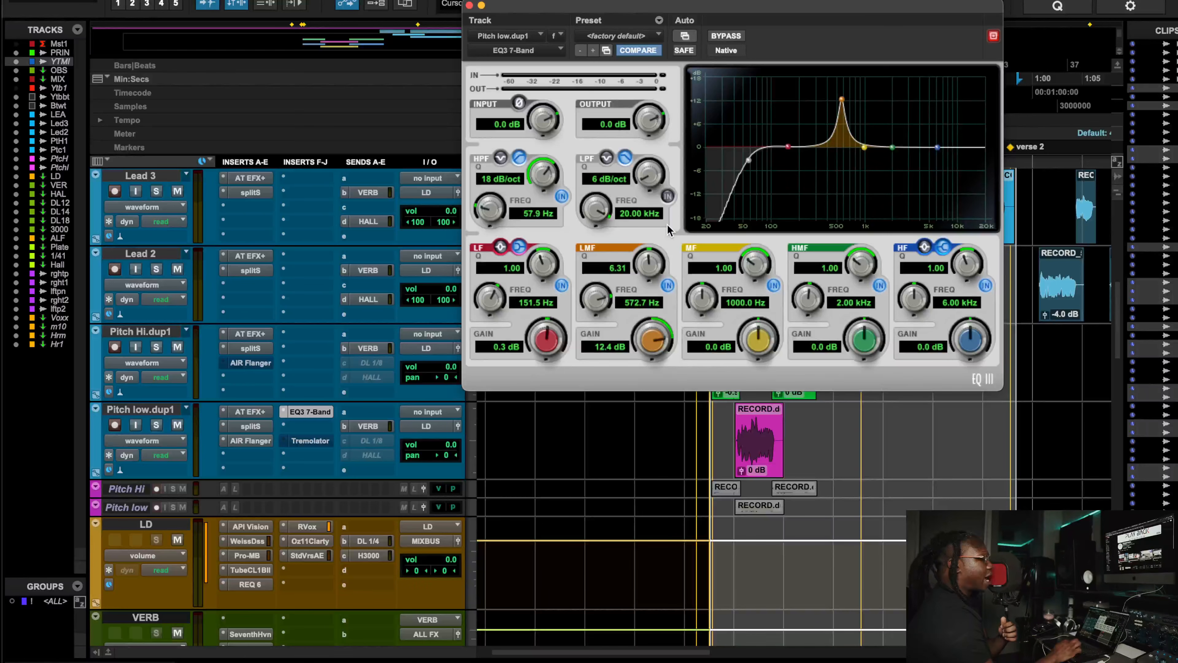
left_click_drag(842, 99, 784, 160)
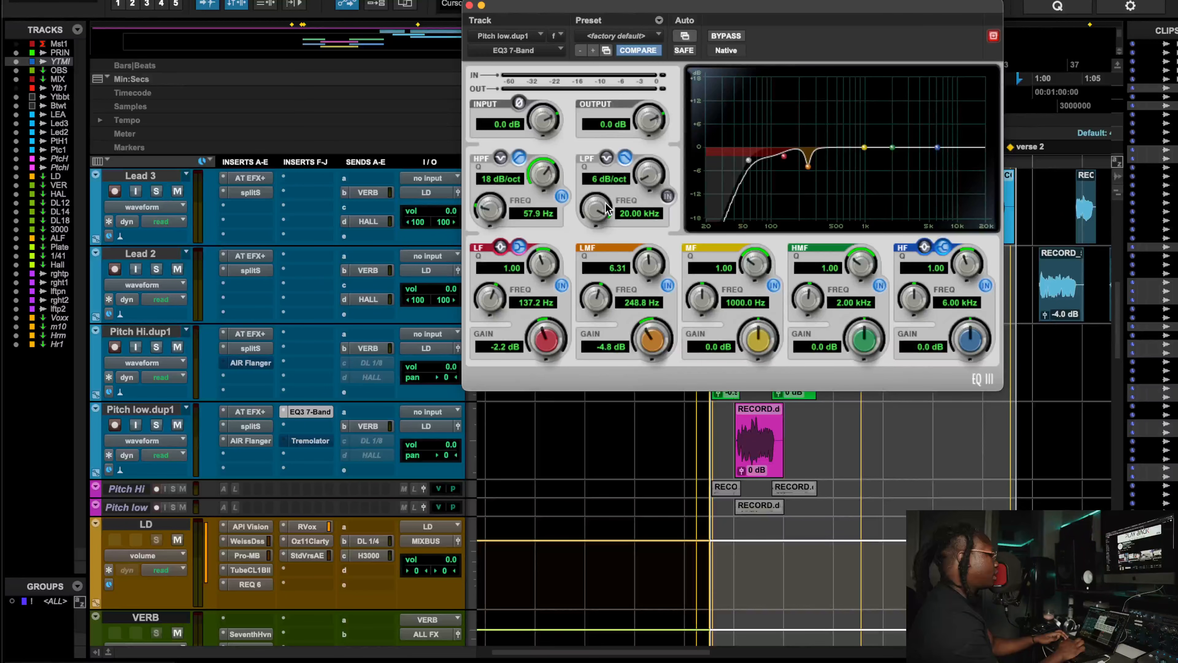
- Bypass the EQ3 7-Band, reopen the API Vision Channel Strip on LD and place the playback position just after the verse 2 marker
left_click(311, 412, "super")
left_click(253, 527)
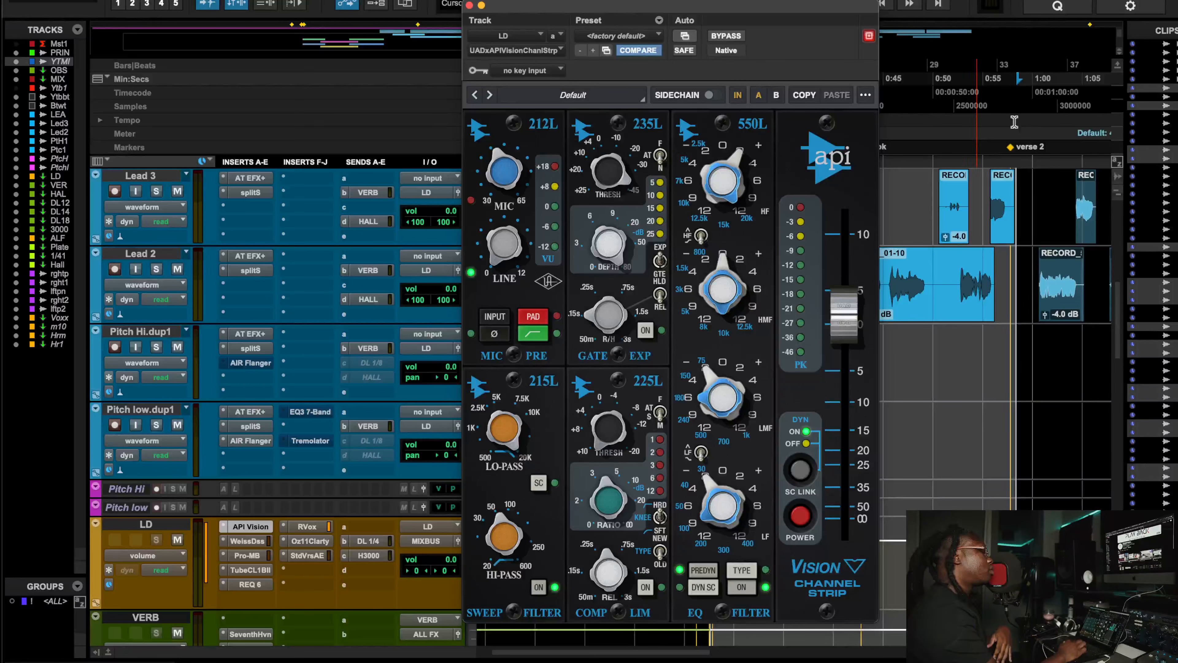
left_click(1032, 86)
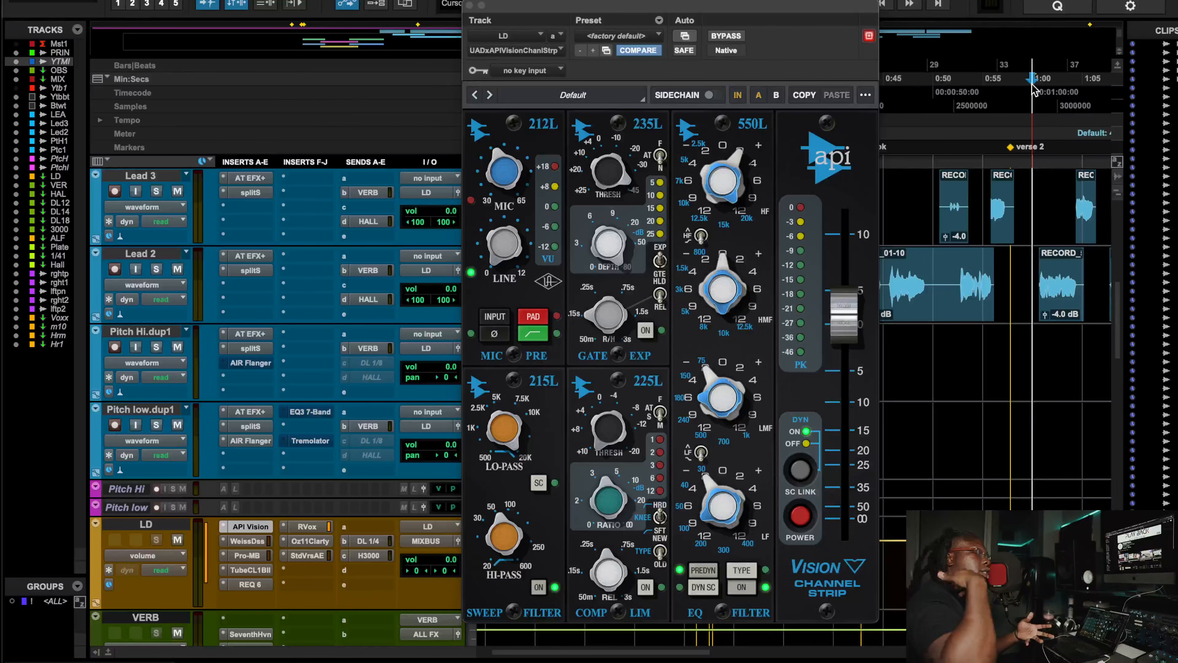